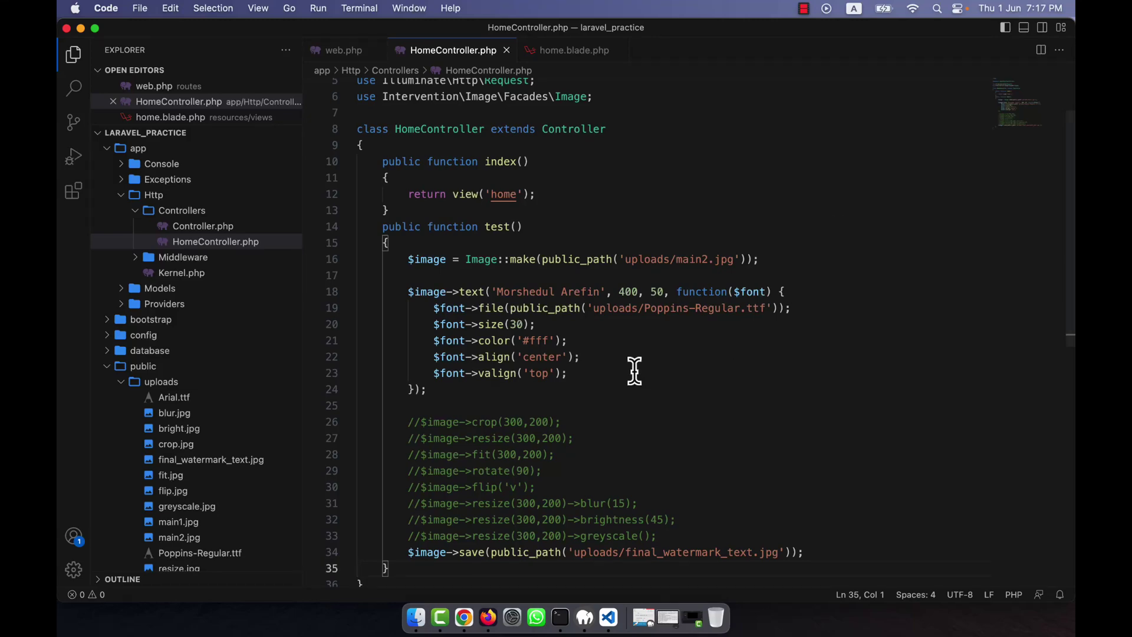
pyautogui.scroll(-3, 623, 363)
pyautogui.scroll(3, 624, 363)
# - Comment out the $image->text watermark block on lines 18 to 24 with Cmd+/
pyautogui.moveTo(408, 292); pyautogui.dragTo(433, 390)
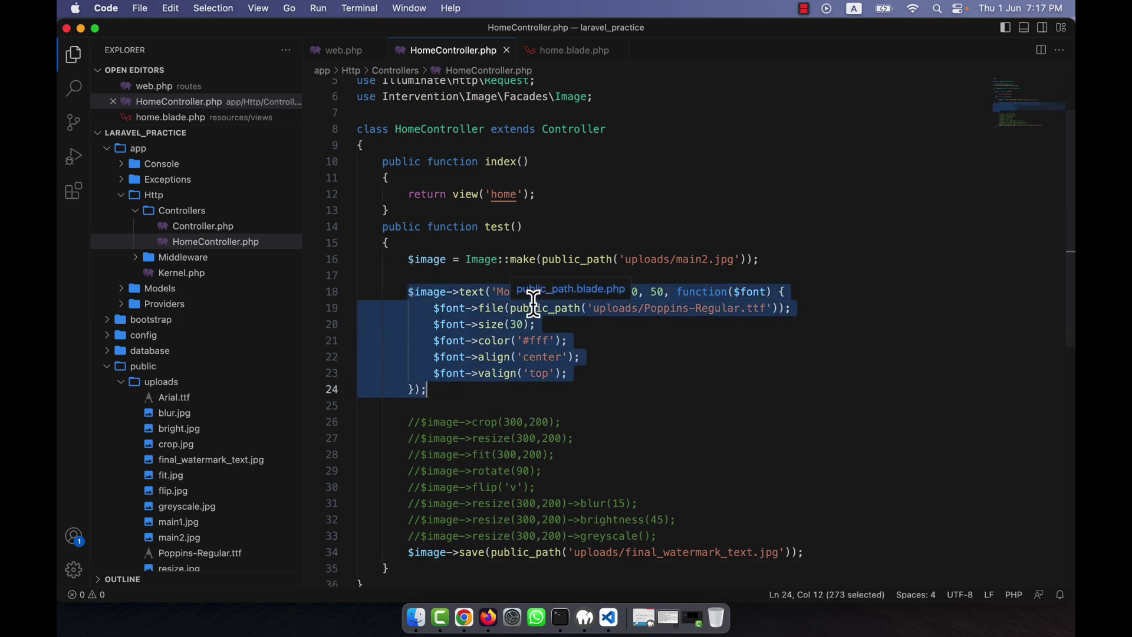
pyautogui.press('cmd+slash')
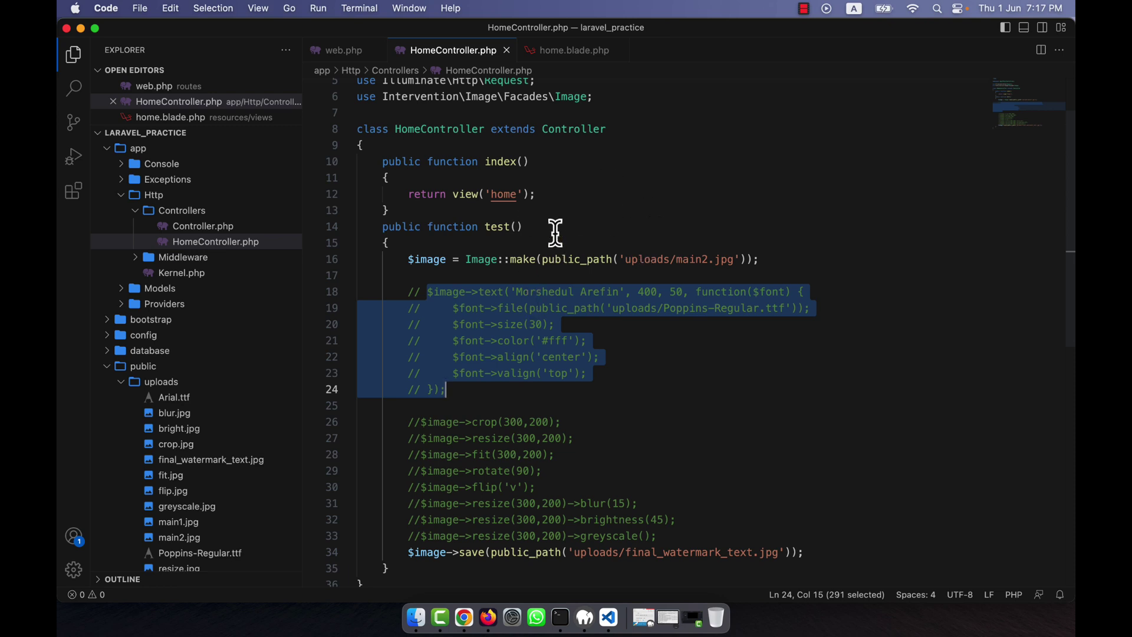
pyautogui.scroll(2, 553, 232)
pyautogui.scroll(-2, 539, 198)
pyautogui.click(473, 260)
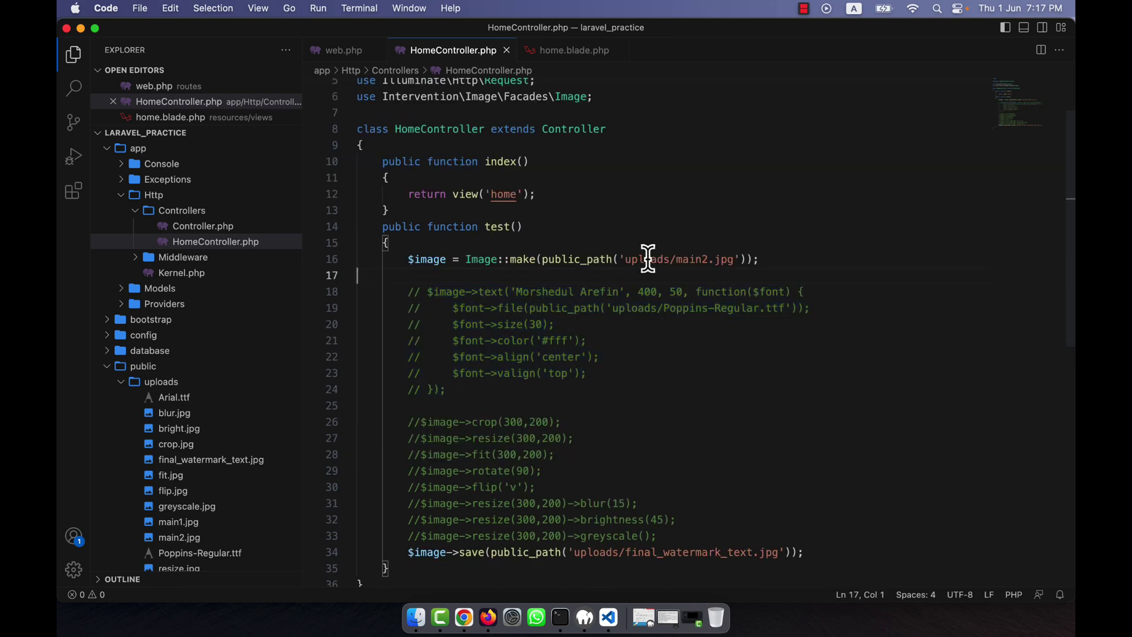
pyautogui.click(696, 259)
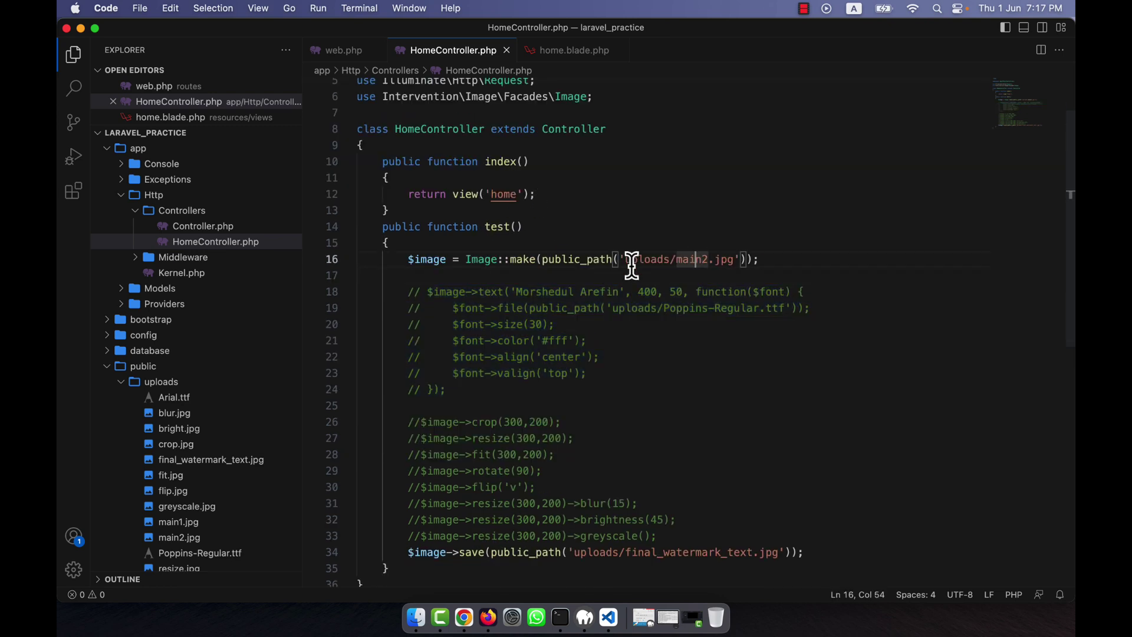
pyautogui.click(188, 537)
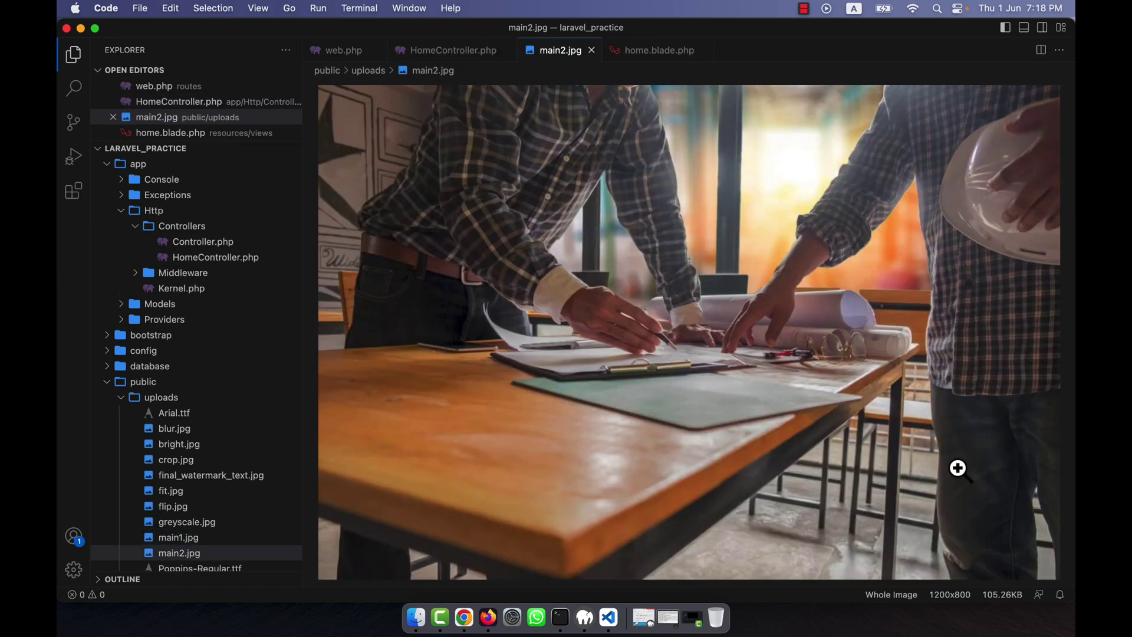
pyautogui.click(592, 49)
pyautogui.scroll(-5, 193, 449)
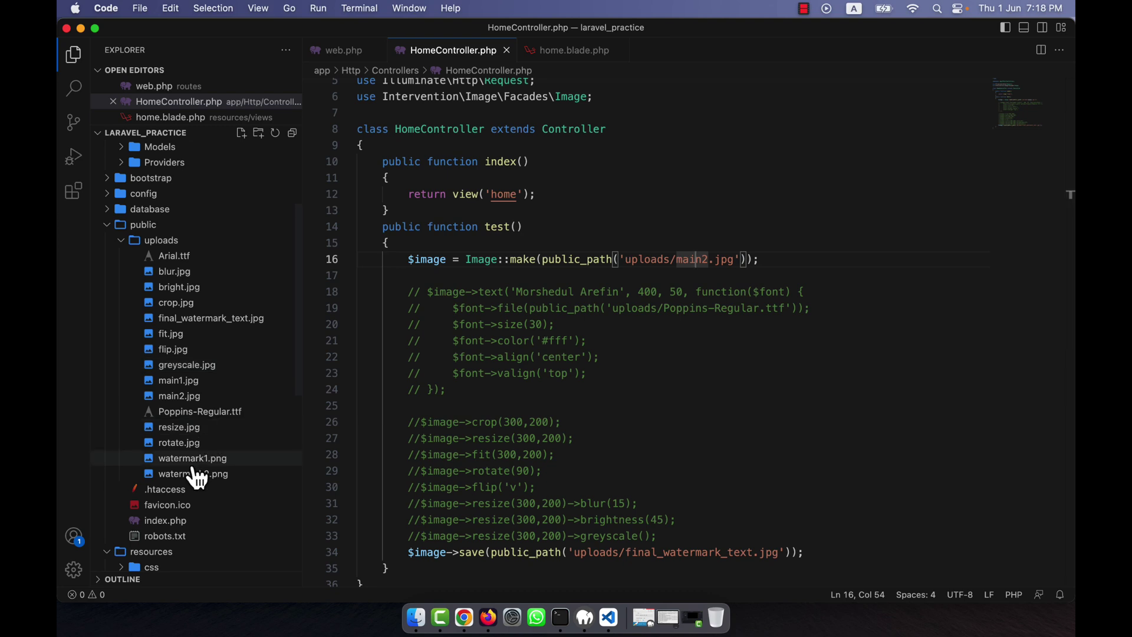
pyautogui.click(194, 458)
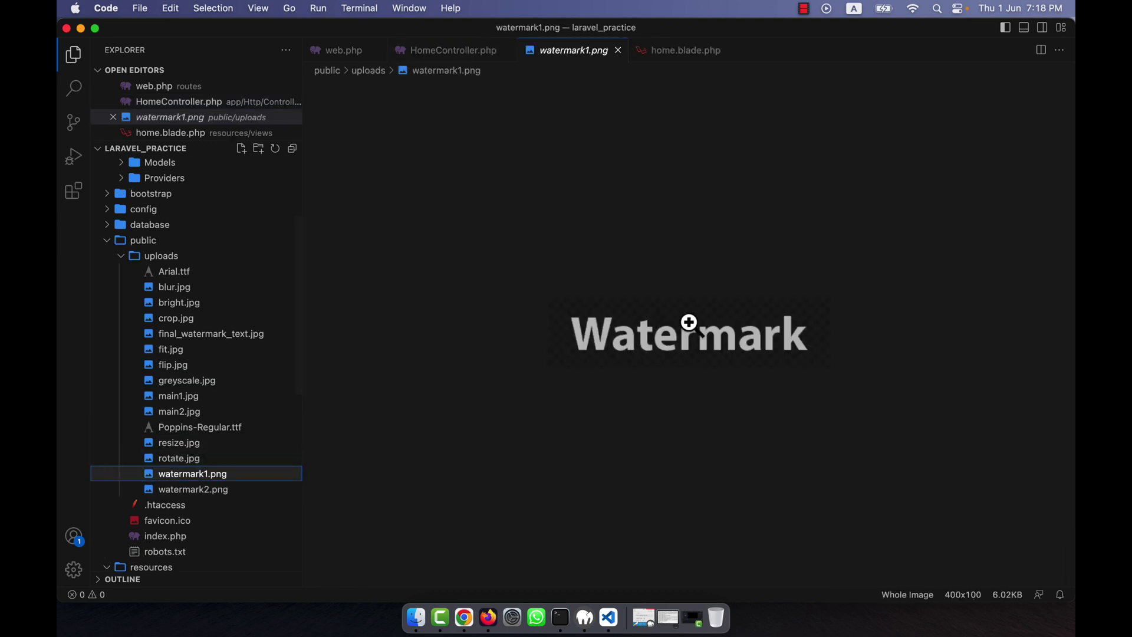
pyautogui.click(218, 492)
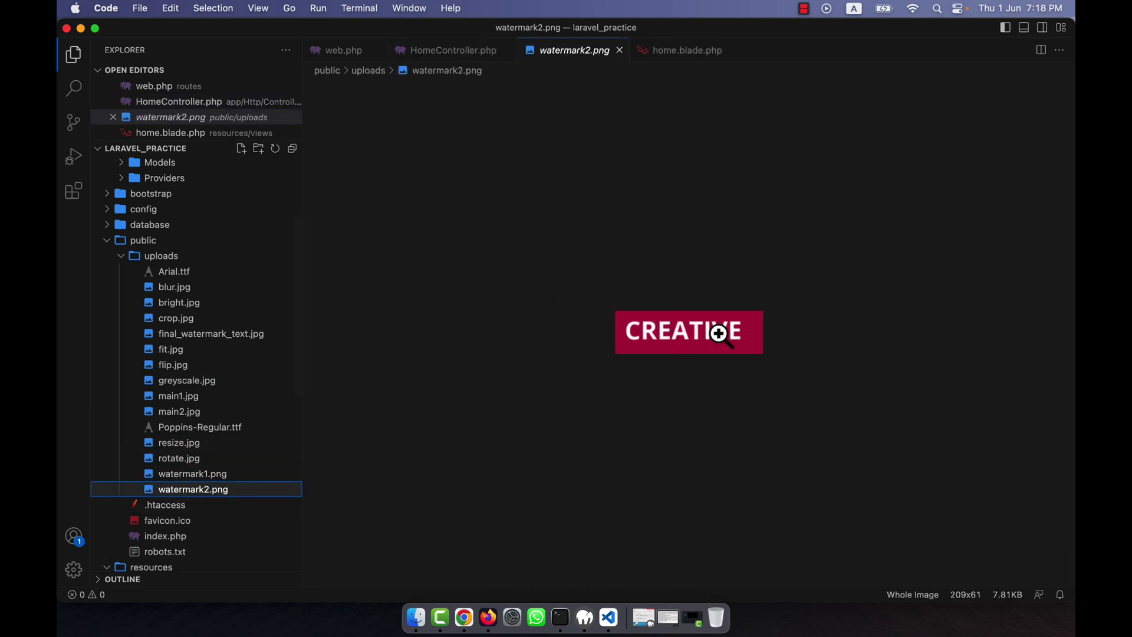
pyautogui.click(216, 474)
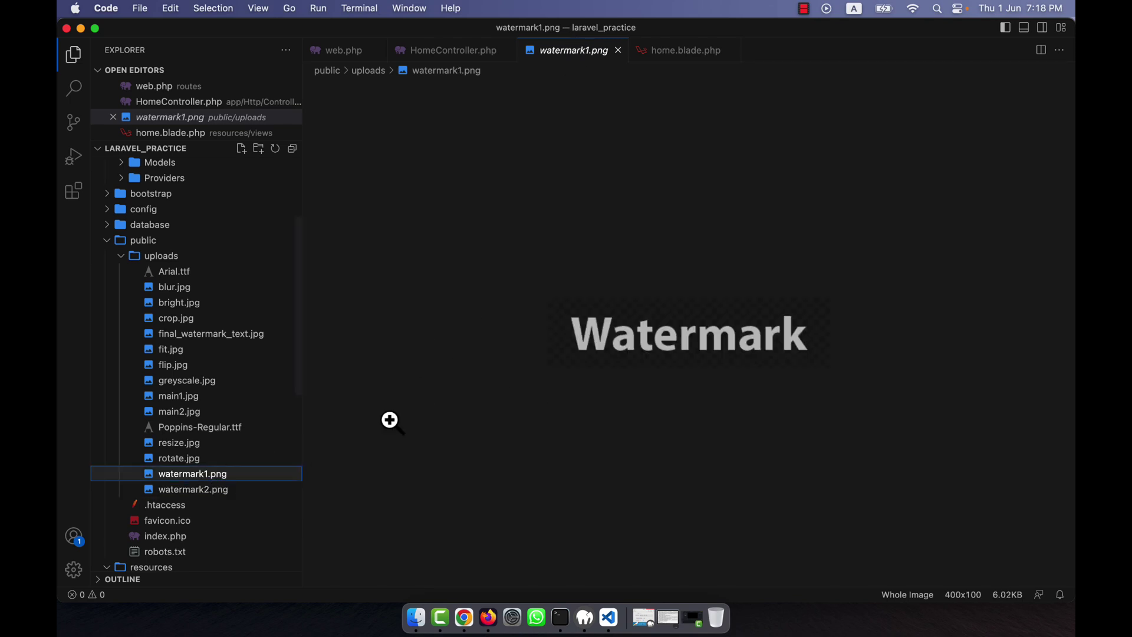
# - Duplicate the line 16 main2.jpg image-loading statement onto a new line 17
pyautogui.click(618, 50)
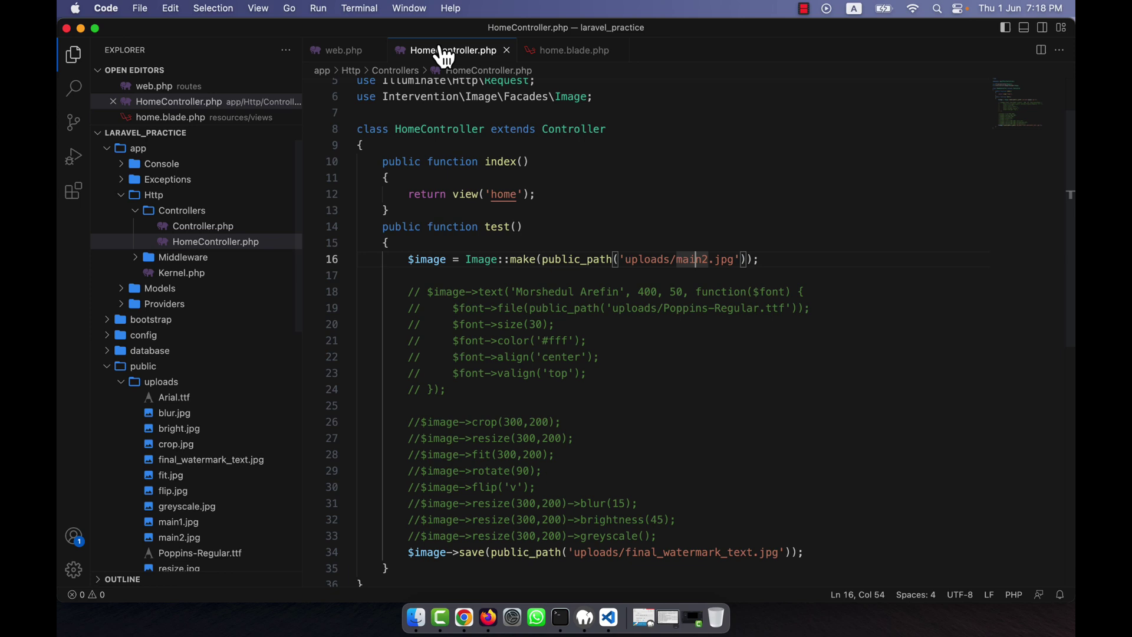
pyautogui.click(667, 272)
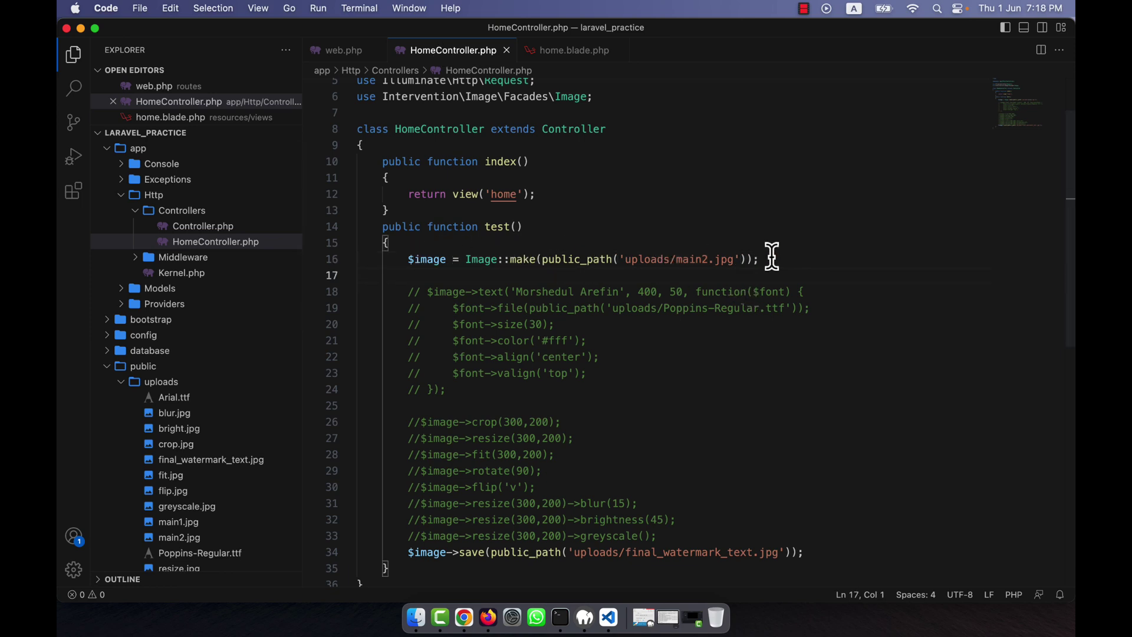
pyautogui.doubleClick(435, 259)
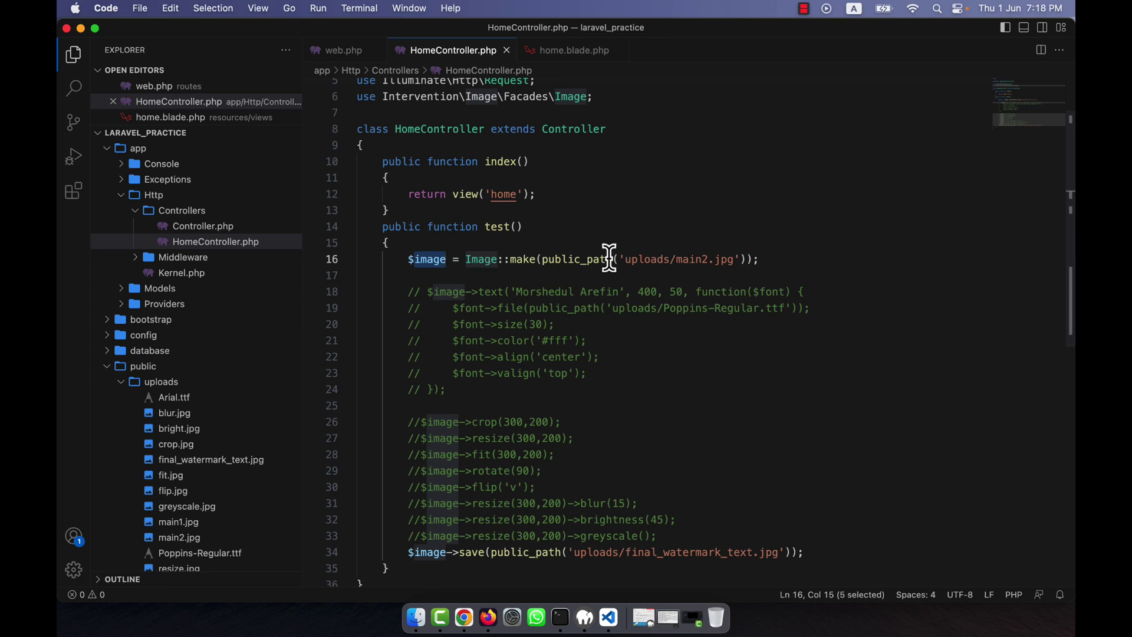
pyautogui.click(701, 260)
pyautogui.click(774, 259)
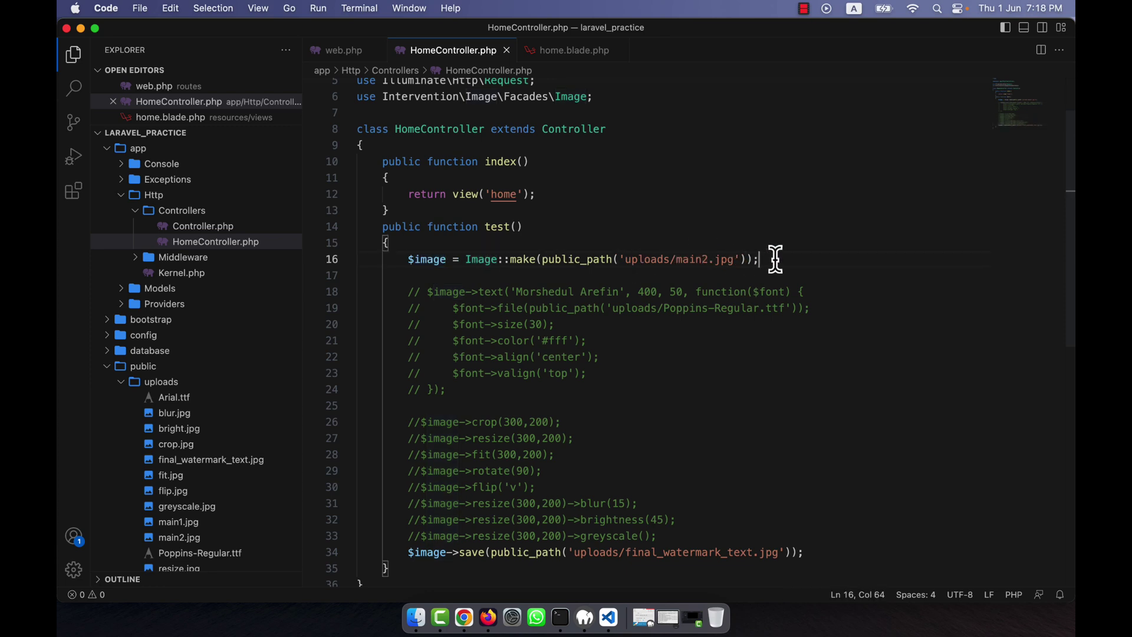
pyautogui.press('Return')
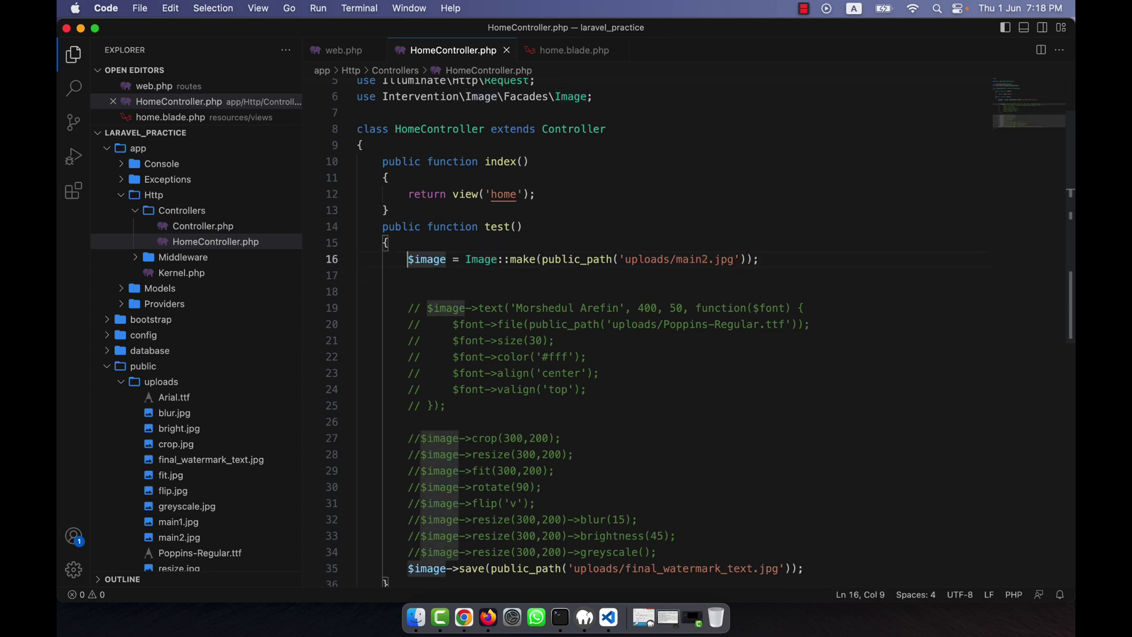
pyautogui.hotkey('shift', 'End')
pyautogui.hotkey('ctrl', 'c')
pyautogui.press('Down')
pyautogui.hotkey('ctrl', 'v')
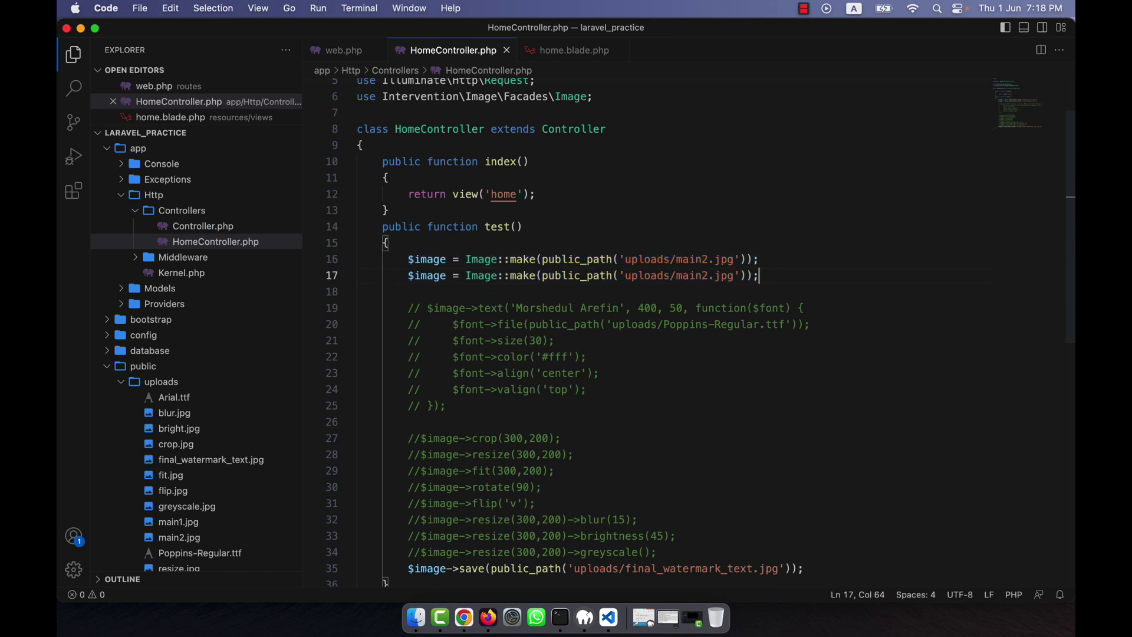
# - Change the copy to load uploads/watermark1.png into $image1 and add blank lines below
pyautogui.click(700, 276)
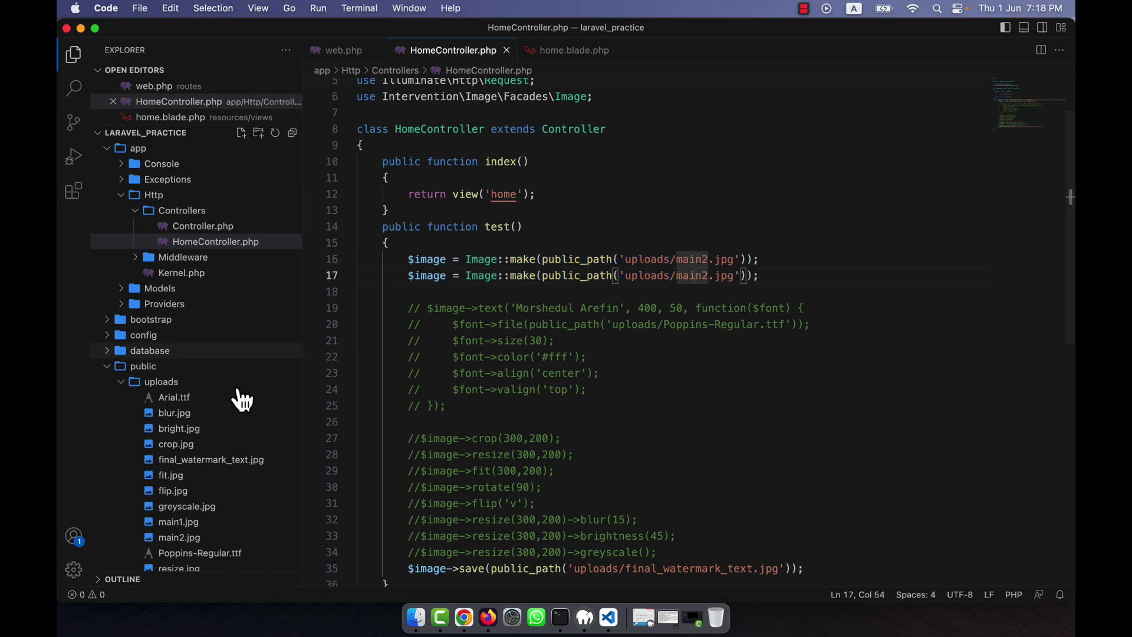
pyautogui.scroll(-3, 204, 531)
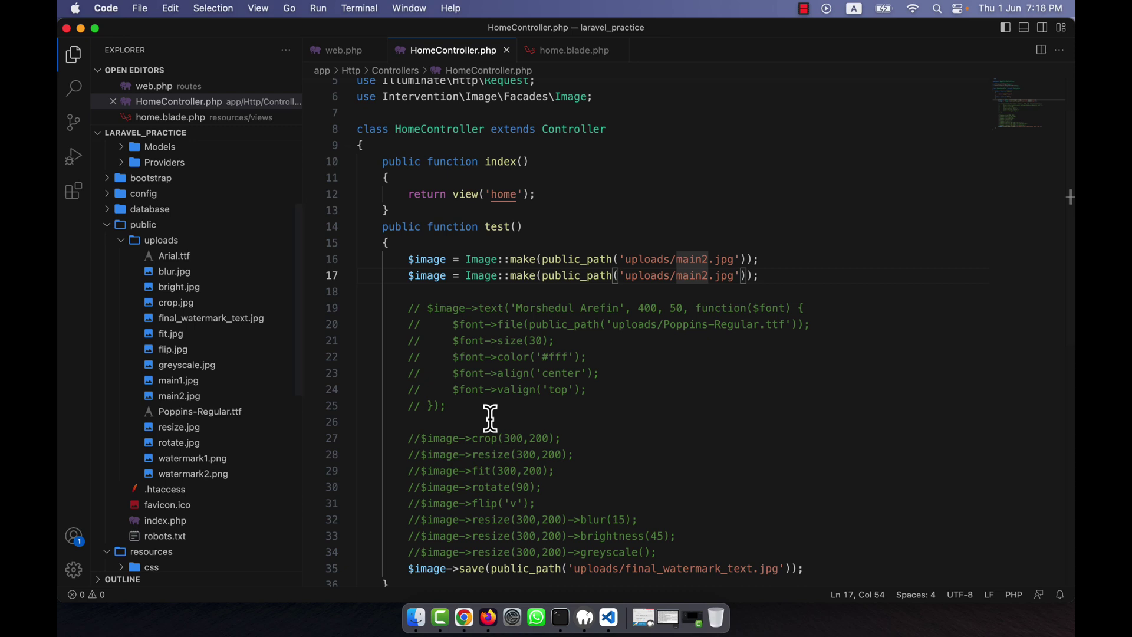
pyautogui.doubleClick(686, 274)
pyautogui.write('wa')
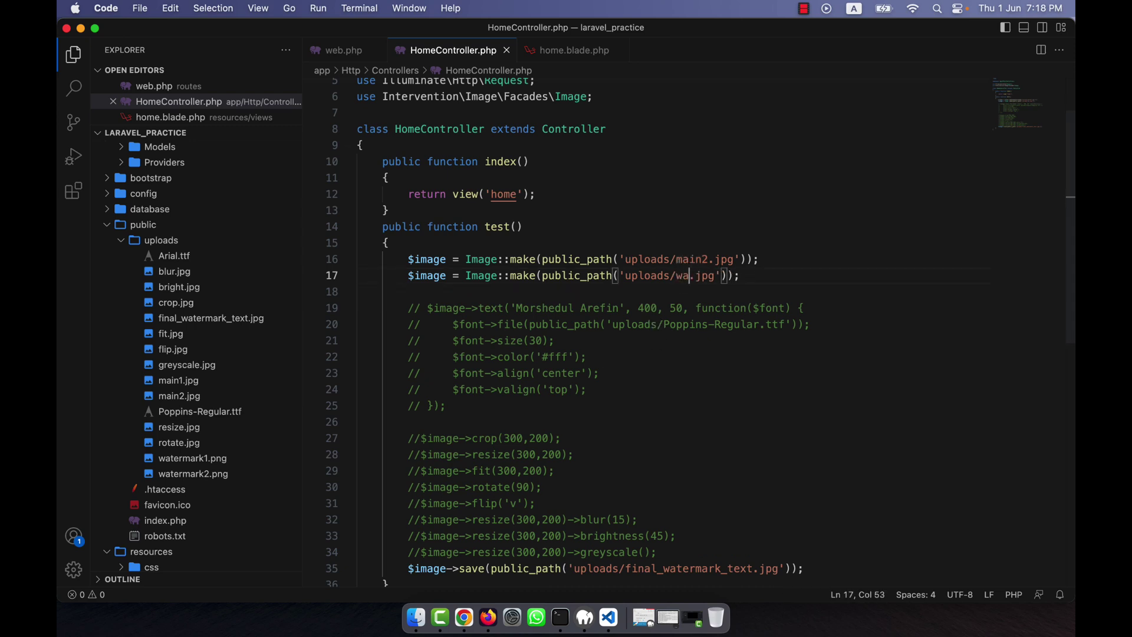
pyautogui.write('termark1')
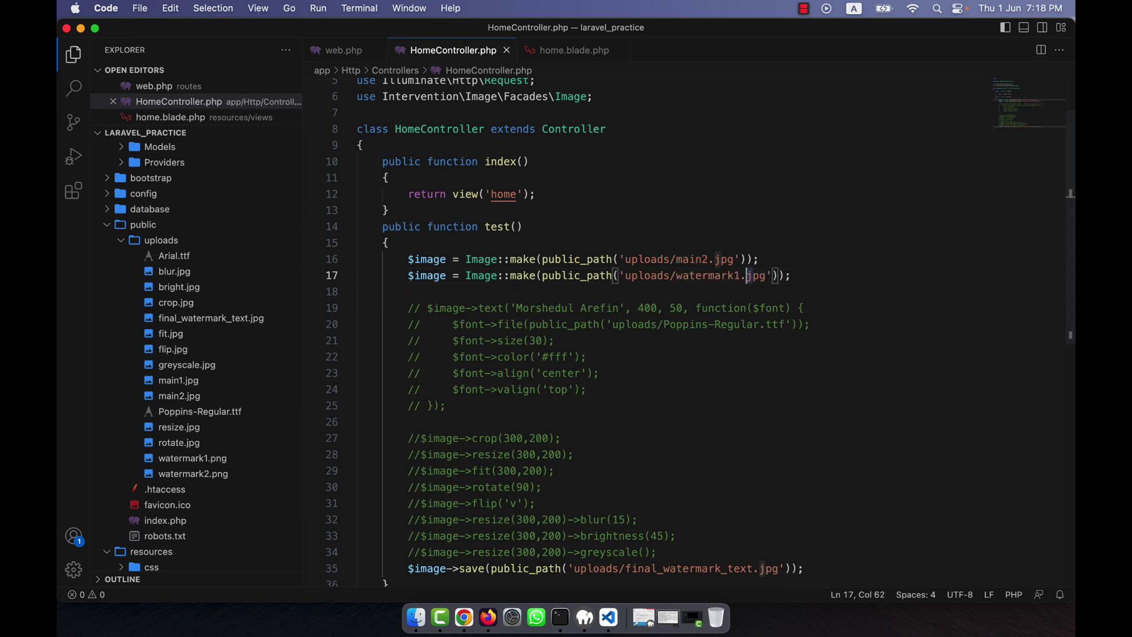
pyautogui.hotkey('shift', 'Right')
pyautogui.hotkey('shift', 'Right')
pyautogui.hotkey('shift', 'Right')
pyautogui.write('p')
pyautogui.click(446, 275)
pyautogui.write('1')
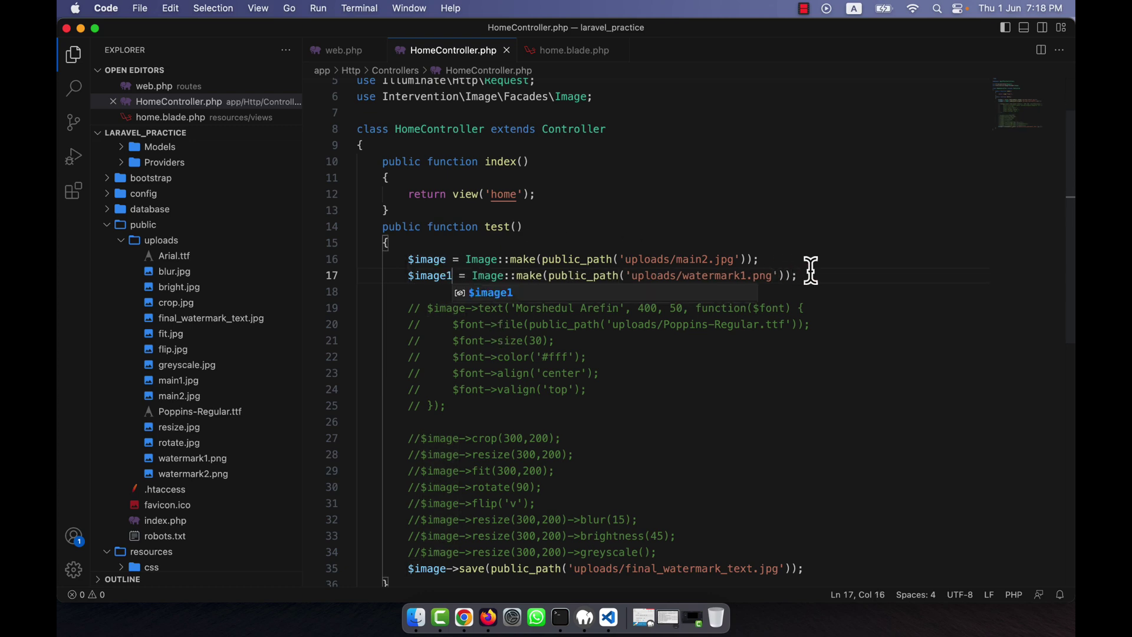
pyautogui.click(810, 275)
pyautogui.press('Return')
pyautogui.press('Return')
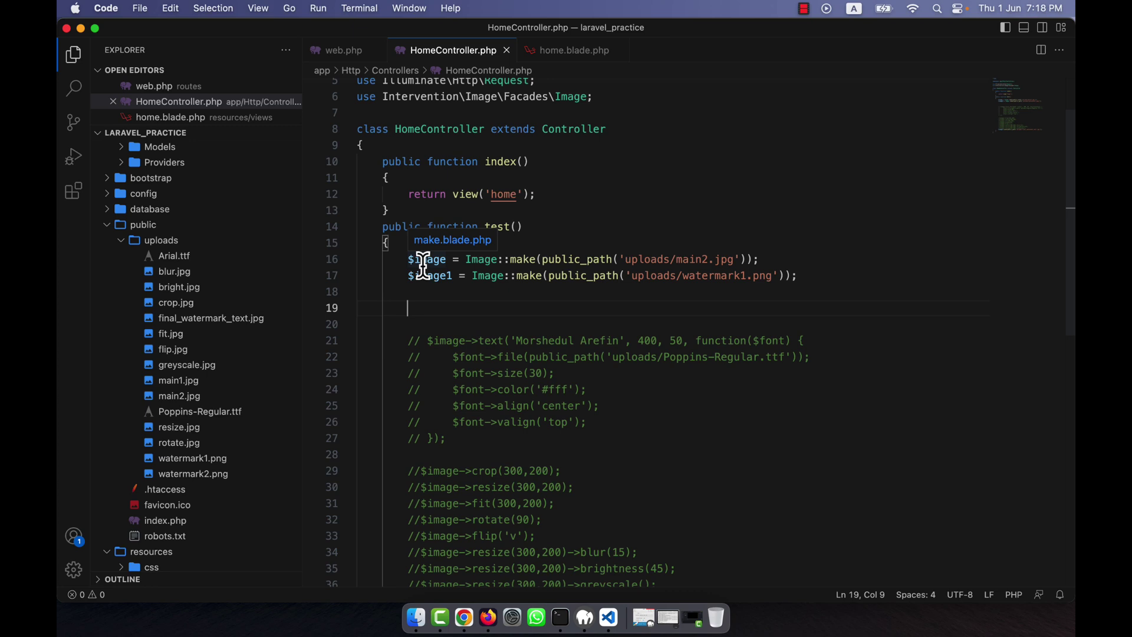
pyautogui.write('$')
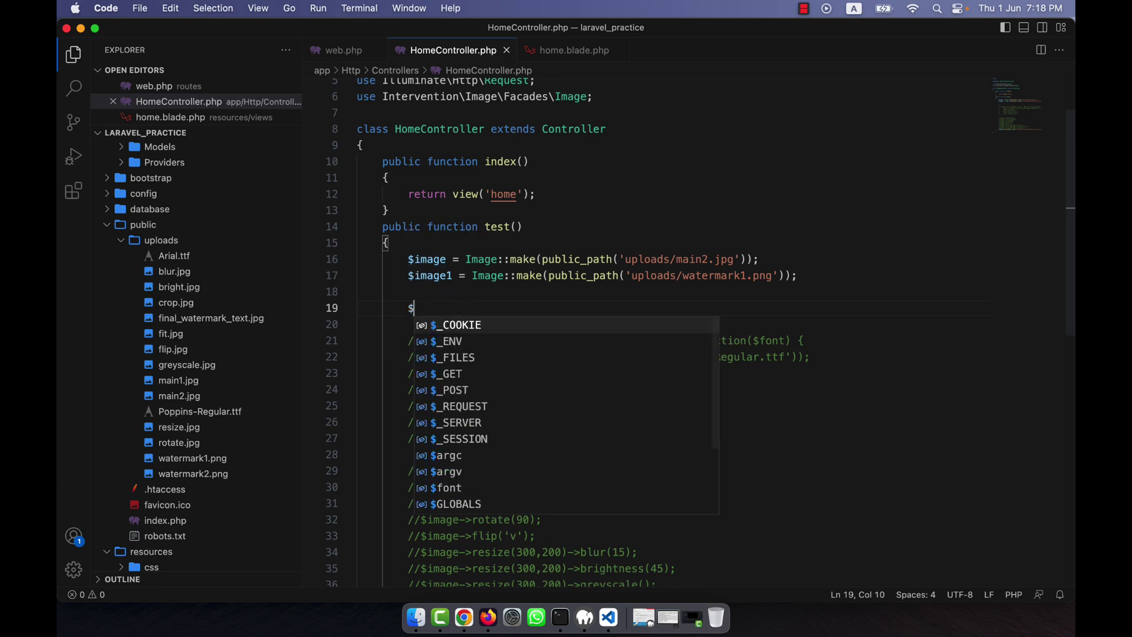
pyautogui.write('ima')
# - Write $image->insert($image1,'bottom-right',10,10); on line 19
pyautogui.press('Return')
pyautogui.write('->')
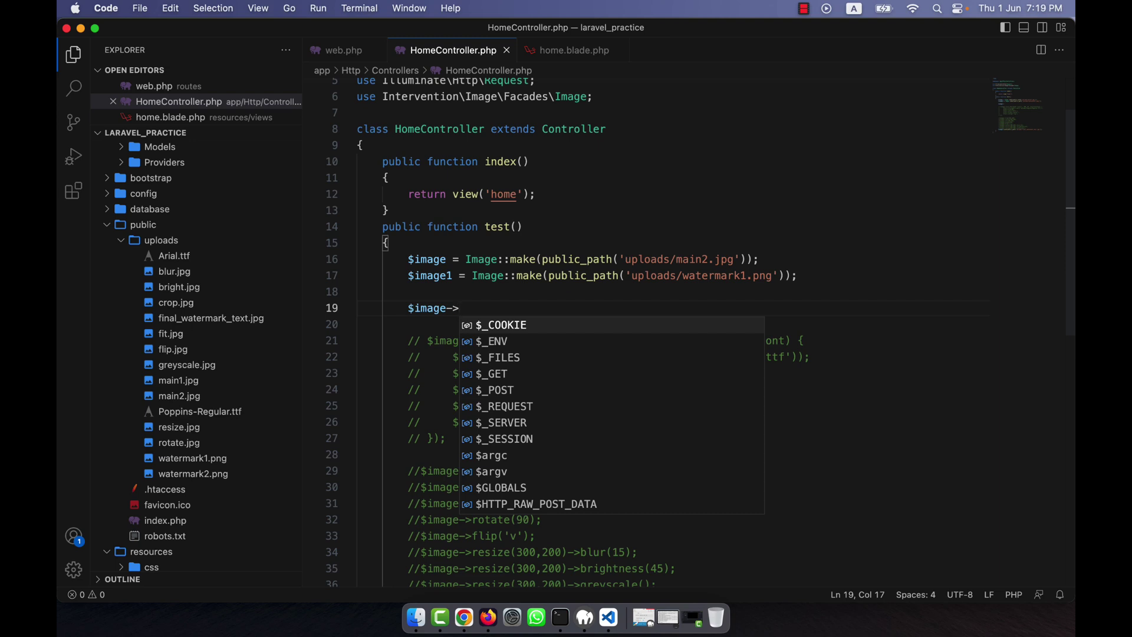
pyautogui.write('insert()')
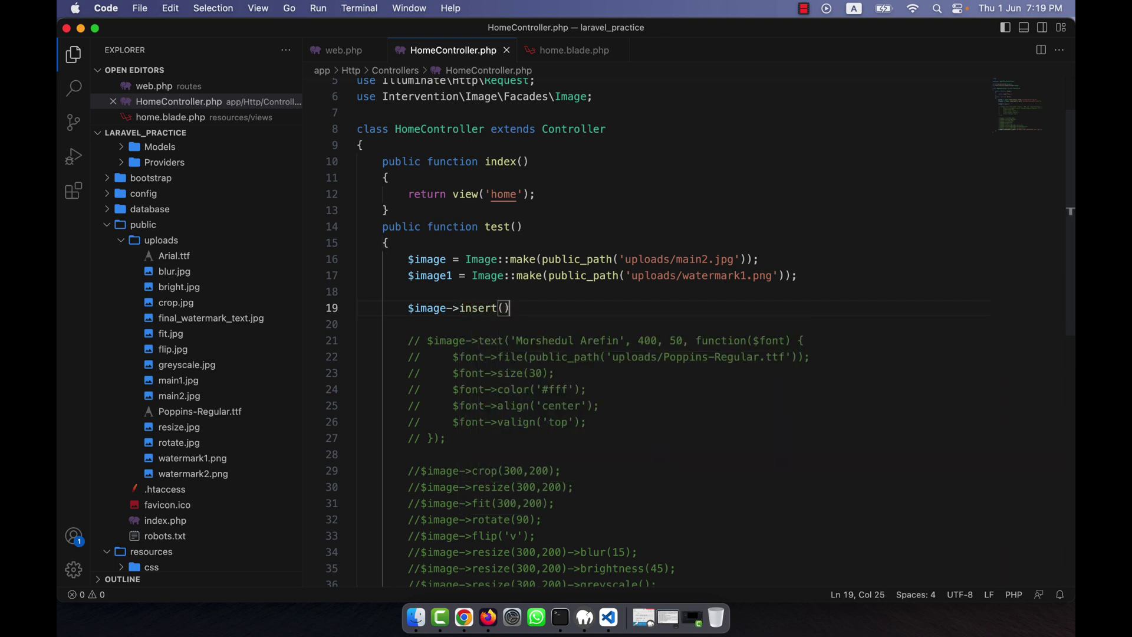
pyautogui.write('$im')
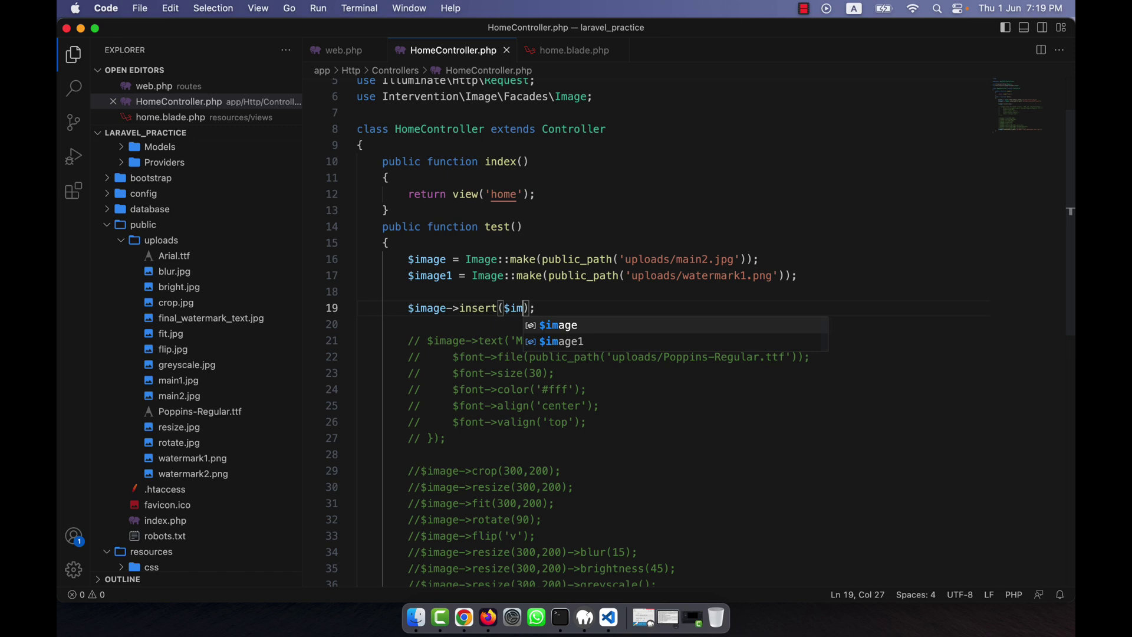
pyautogui.write('age1')
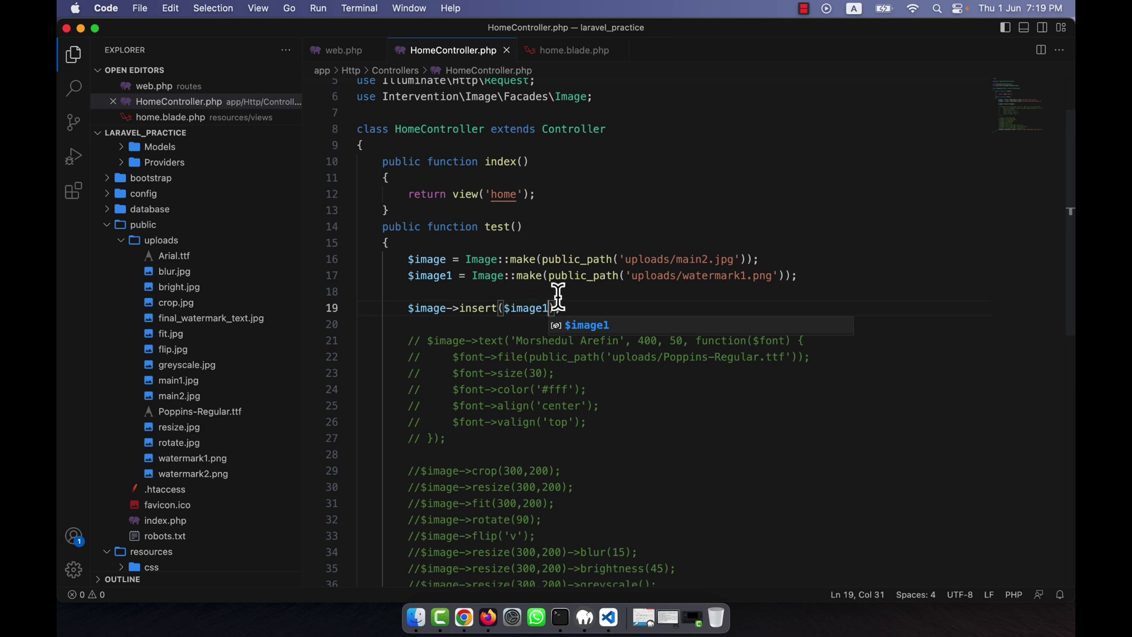
pyautogui.write(",'bottom-right',10,10")
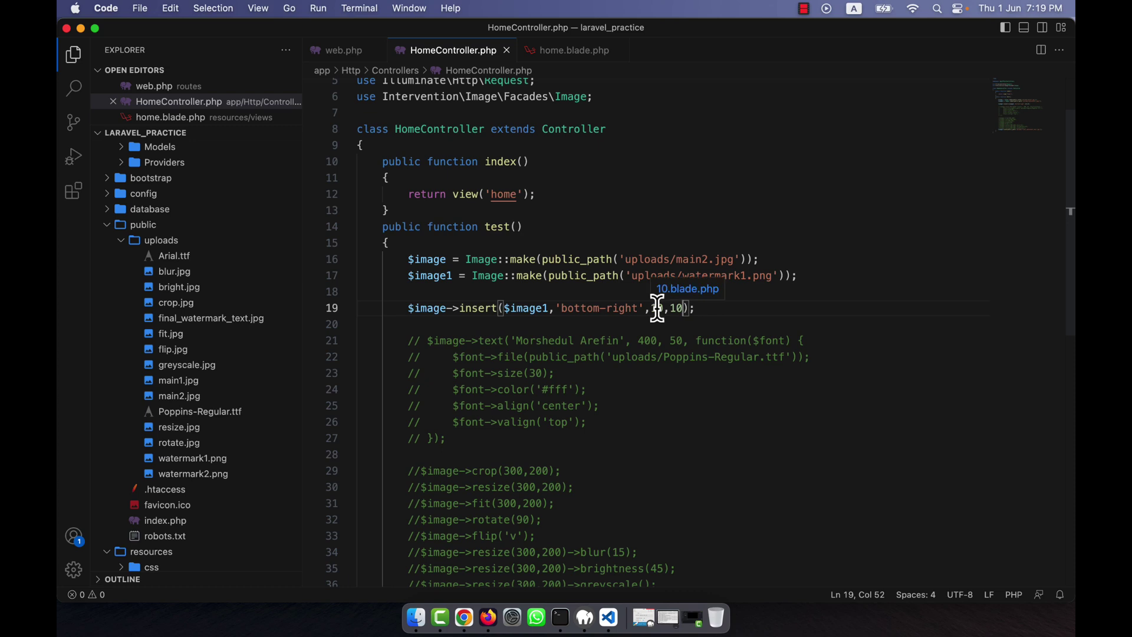
pyautogui.scroll(-3, 521, 345)
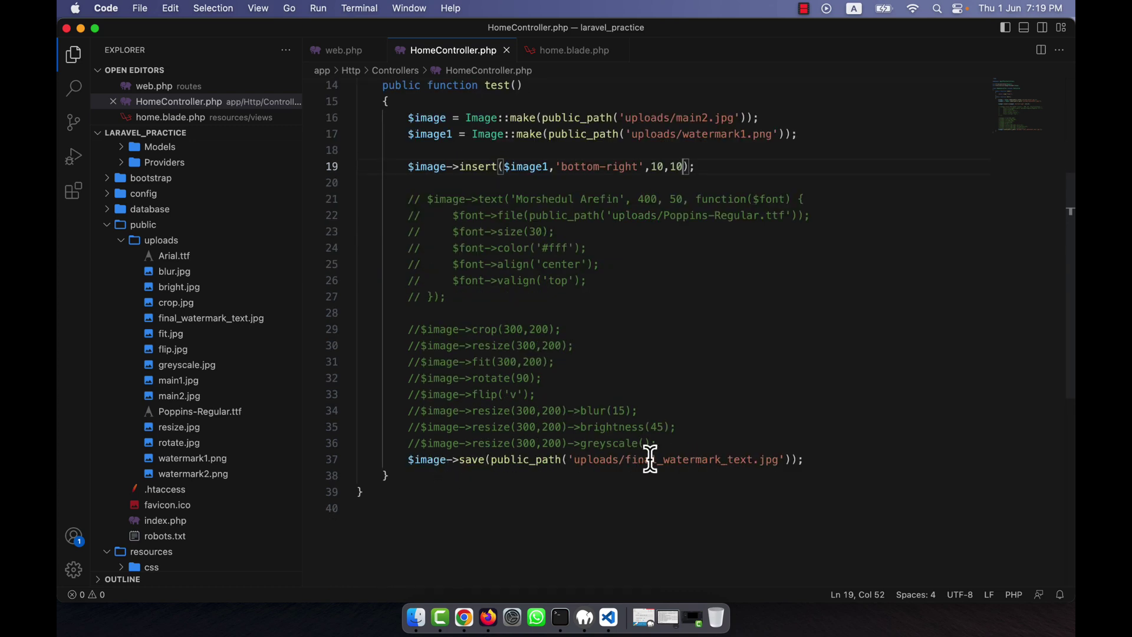
# - Change the save path from final_watermark_text.jpg to final_watermark_image.jpg
pyautogui.doubleClick(731, 459)
pyautogui.moveTo(731, 459); pyautogui.dragTo(754, 460)
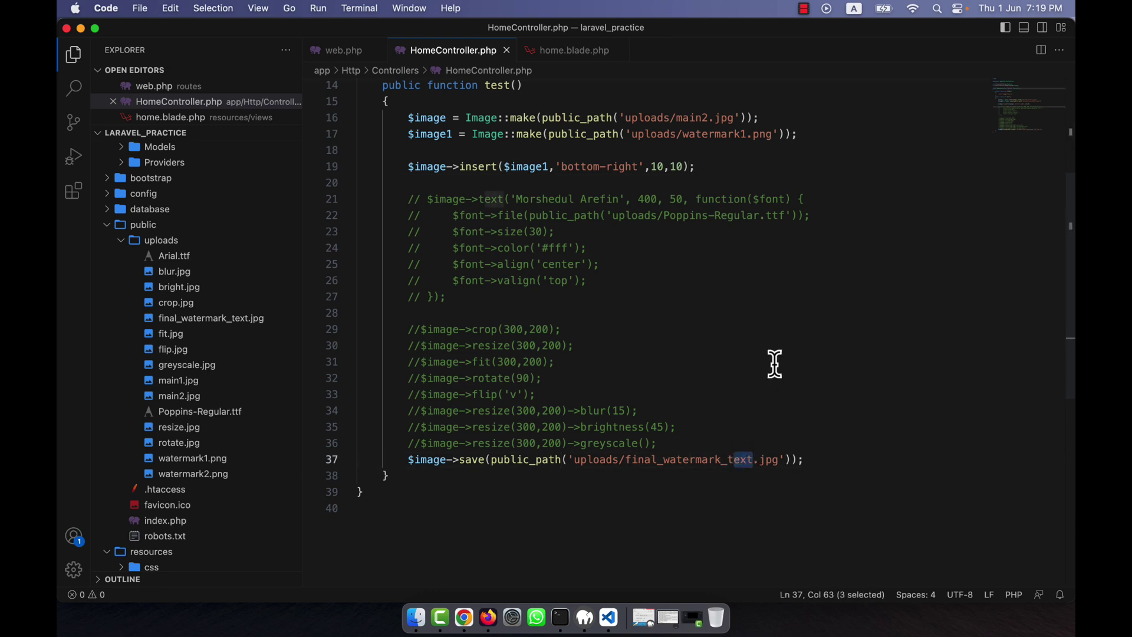
pyautogui.press('BackSpace')
pyautogui.press('BackSpace')
pyautogui.write('imag')
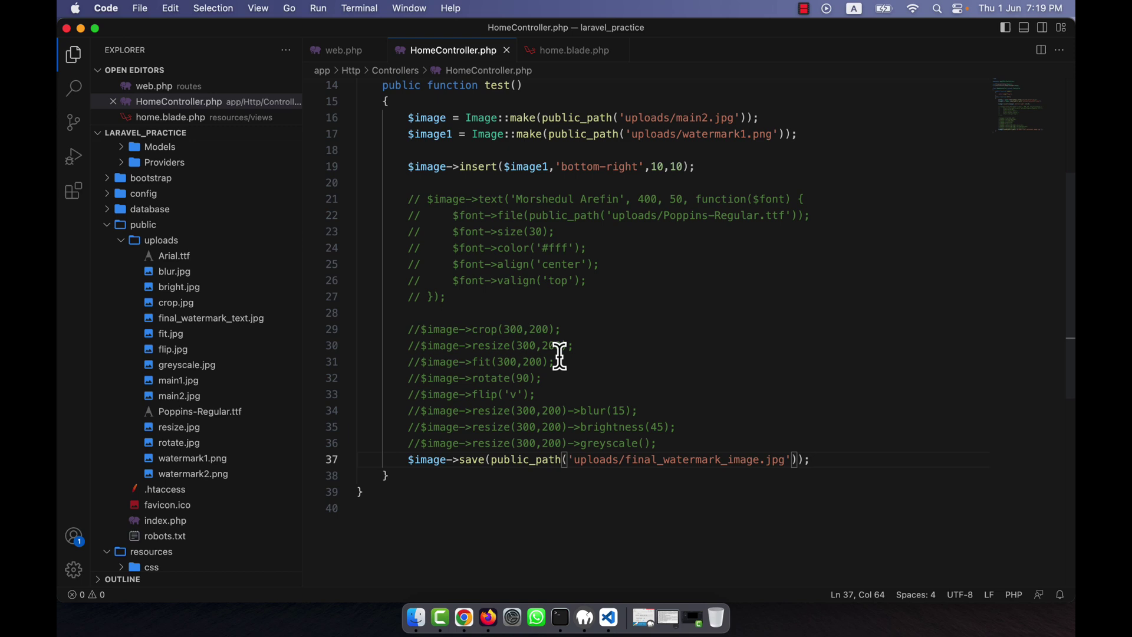
# - Reload 127.0.0.1:8000/test in Firefox, which fails to connect, and leave the browser
pyautogui.click(493, 629)
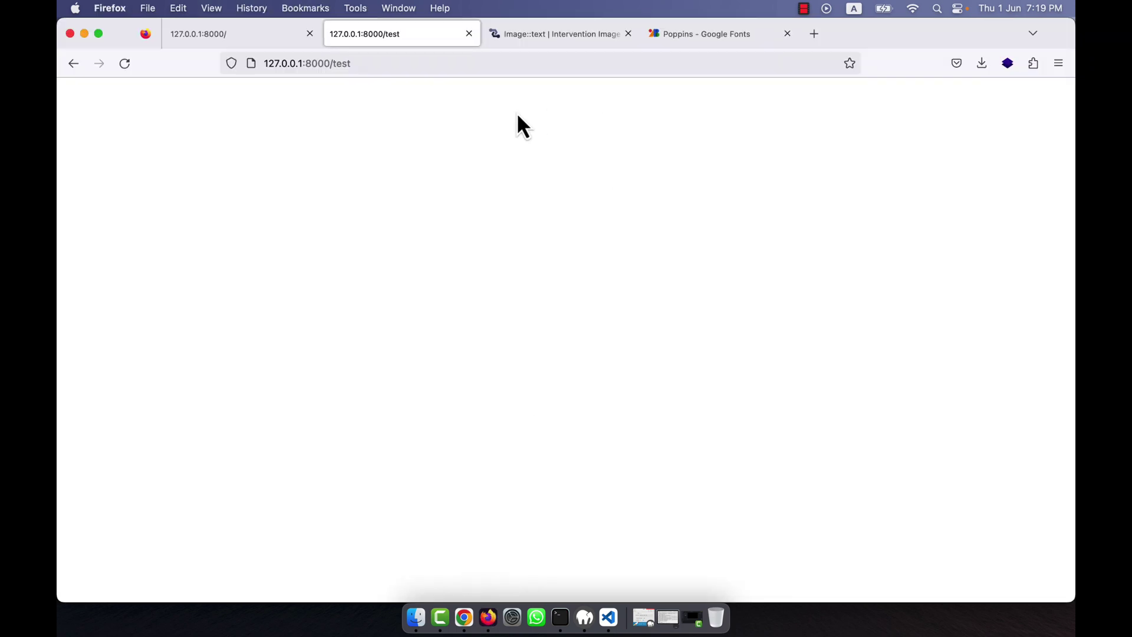
pyautogui.click(493, 56)
pyautogui.press('Return')
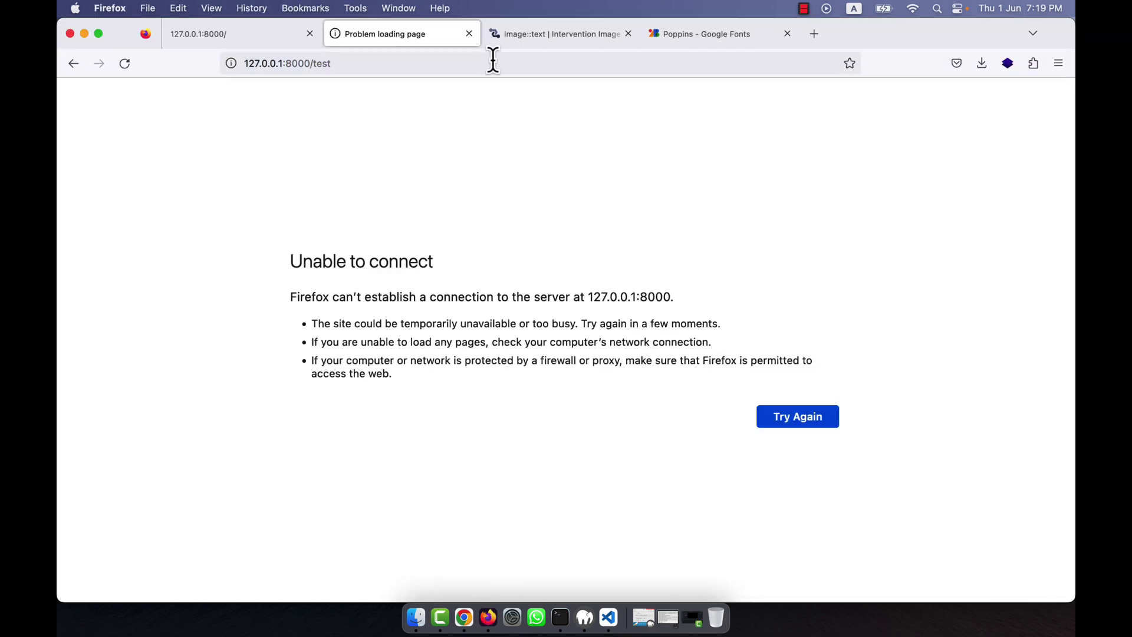
pyautogui.press('super+Tab')
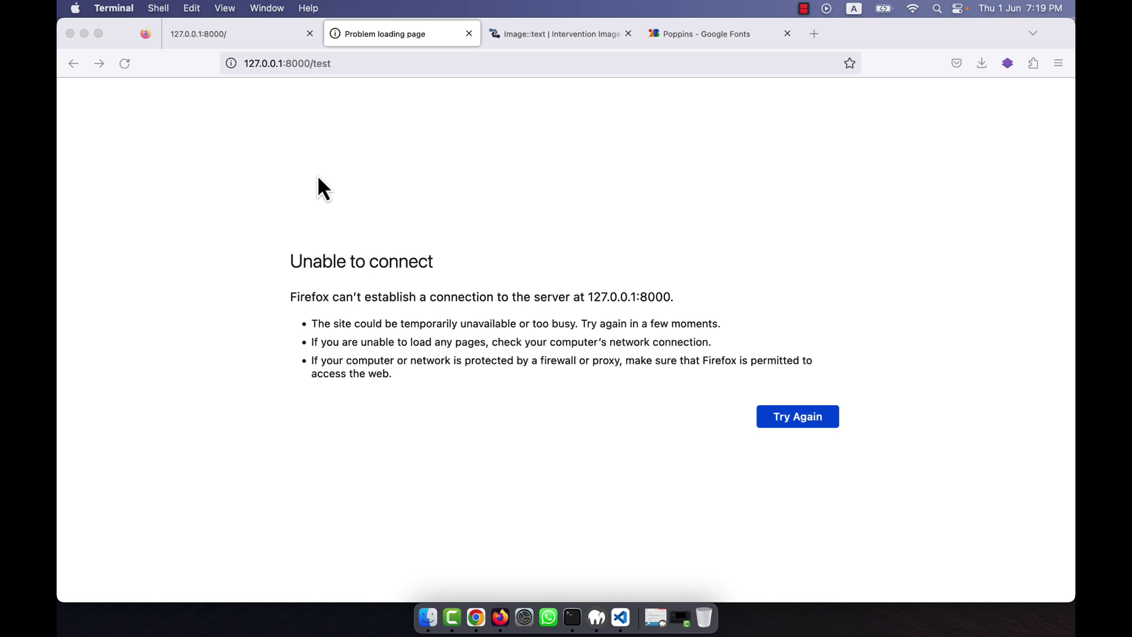
# - Start php artisan serve from a new terminal at the laravel_practice folder in Finder
pyautogui.click(430, 619)
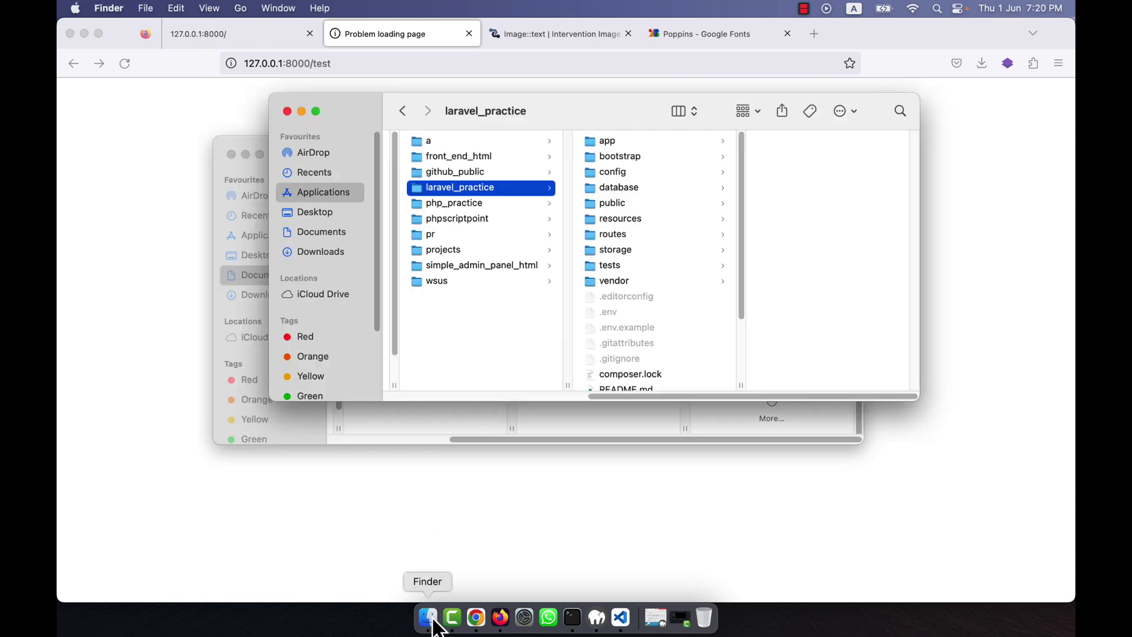
pyautogui.rightClick(474, 189)
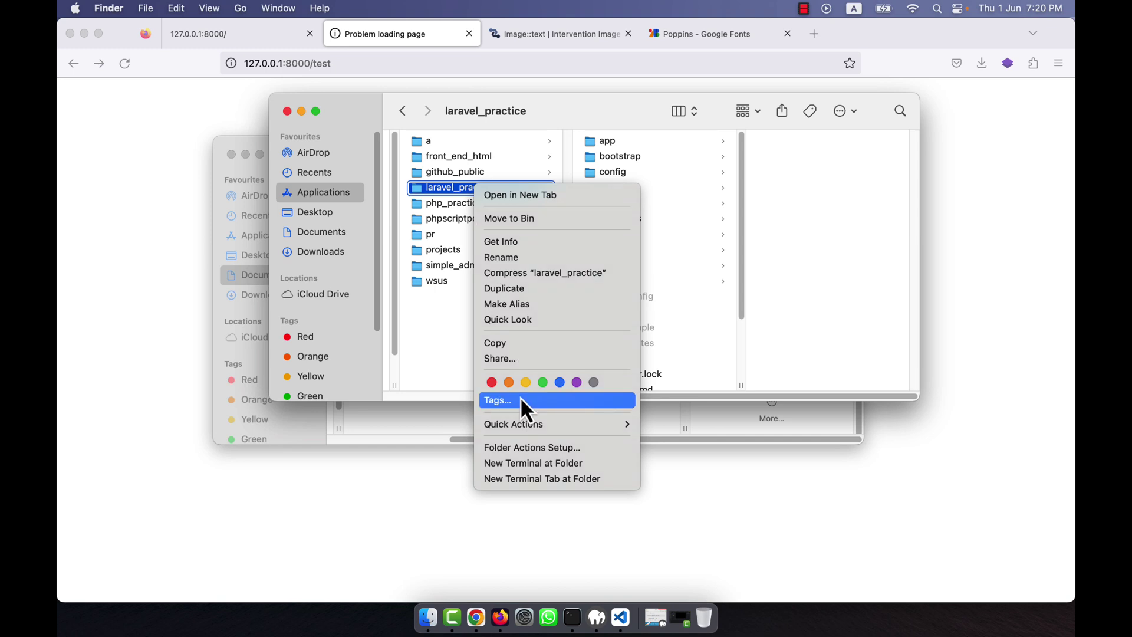
pyautogui.click(538, 461)
pyautogui.write('php artisan serv')
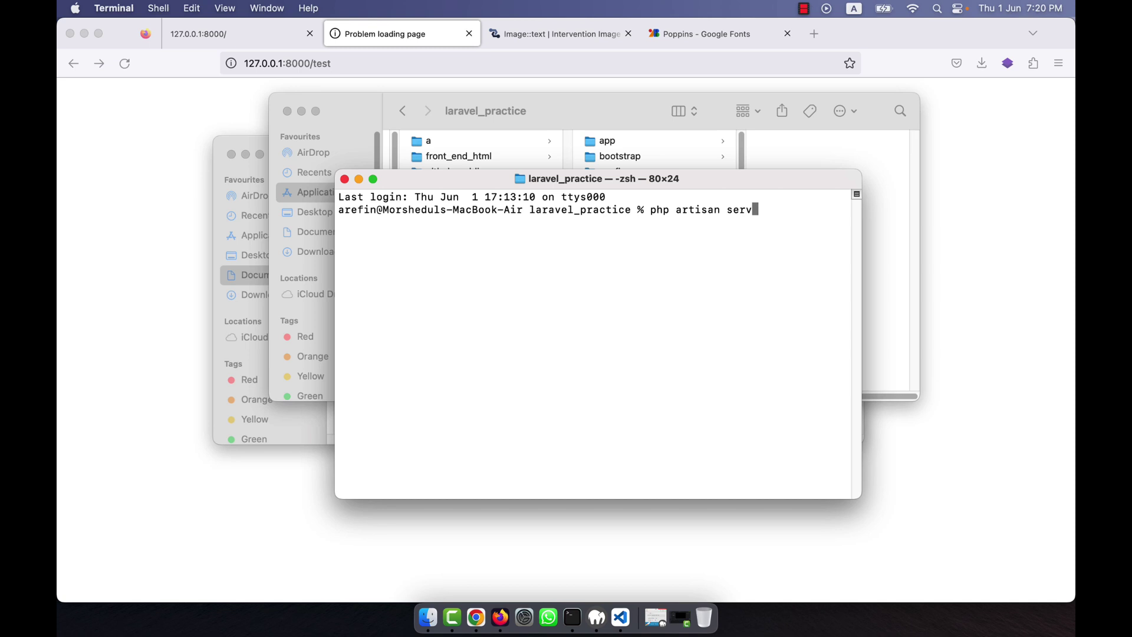
pyautogui.write('e')
pyautogui.press('Return')
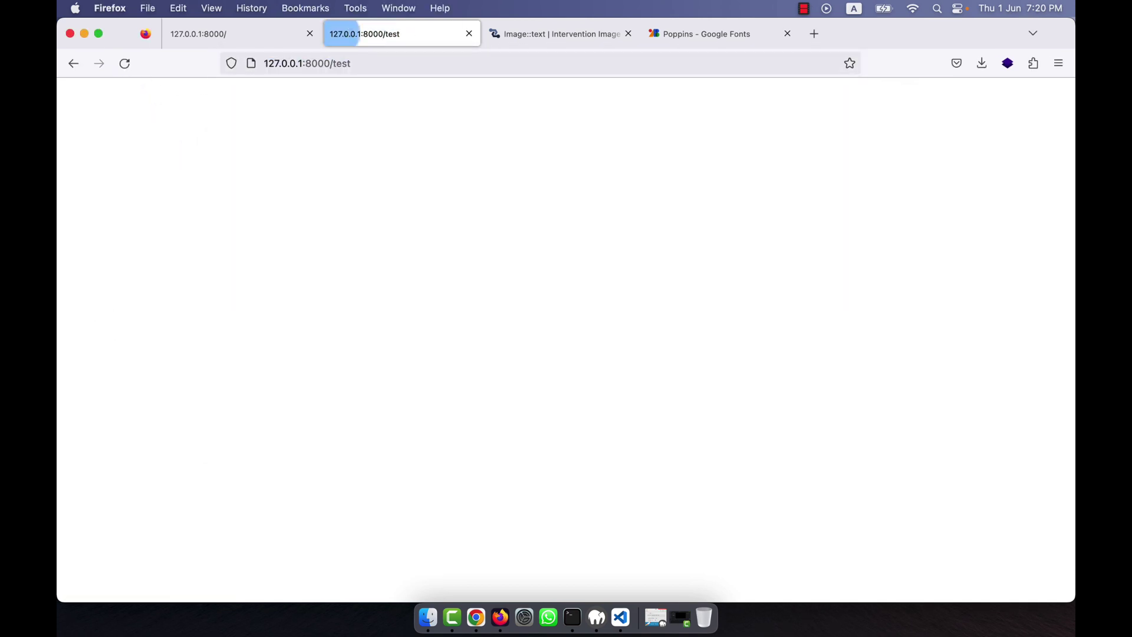
# - Preview final_watermark_image.jpg with the bottom-right watermark, then watermark1.png
pyautogui.click(621, 617)
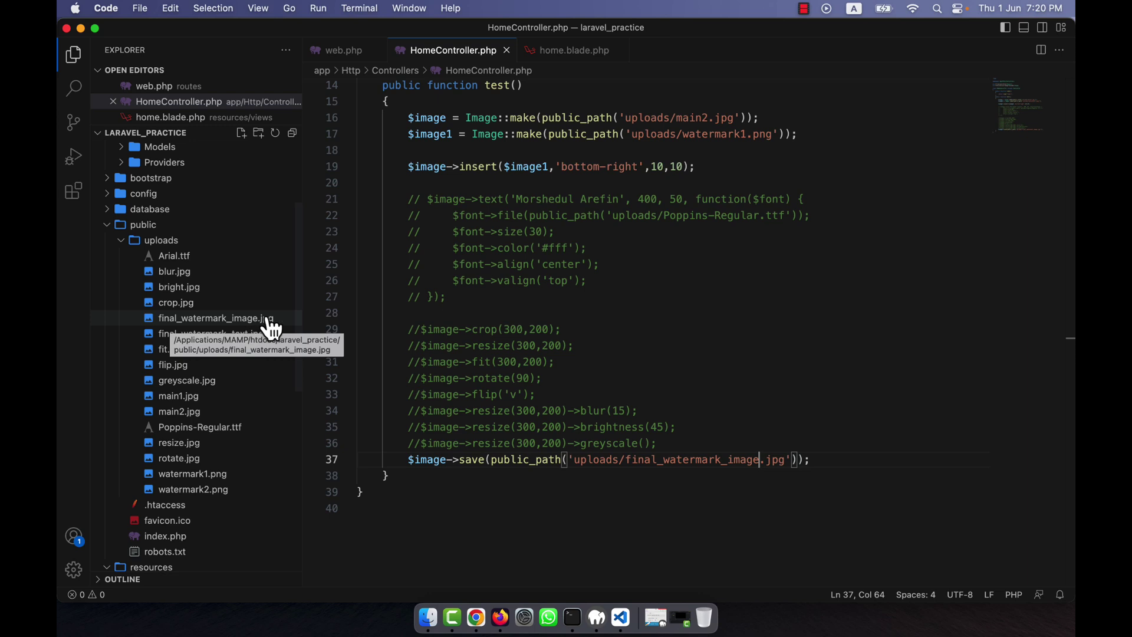
pyautogui.click(241, 321)
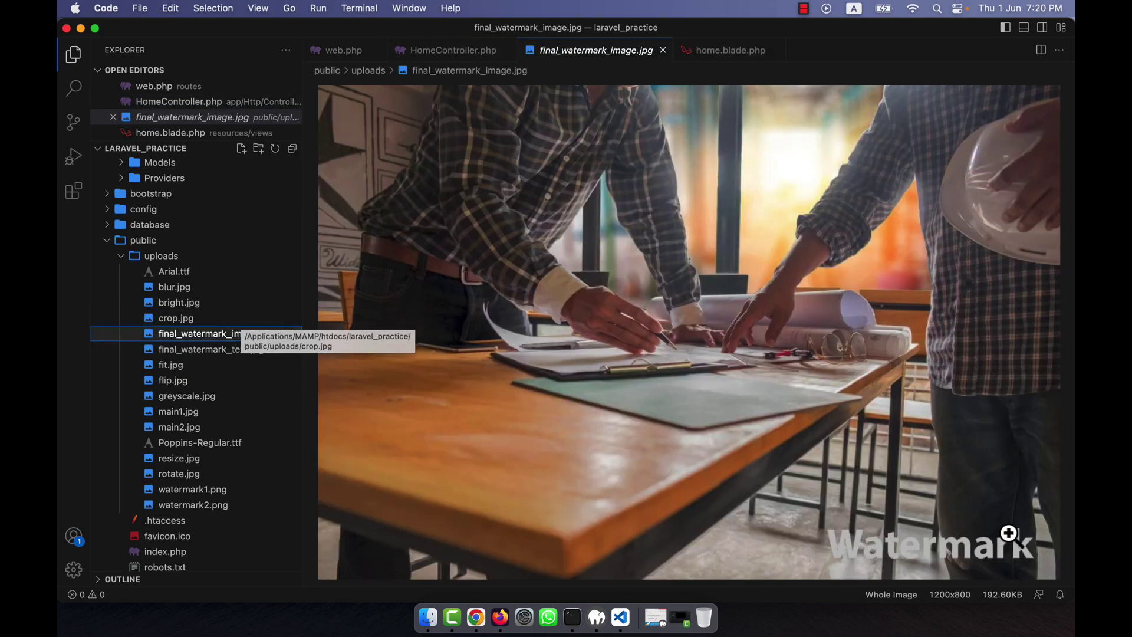
pyautogui.click(212, 492)
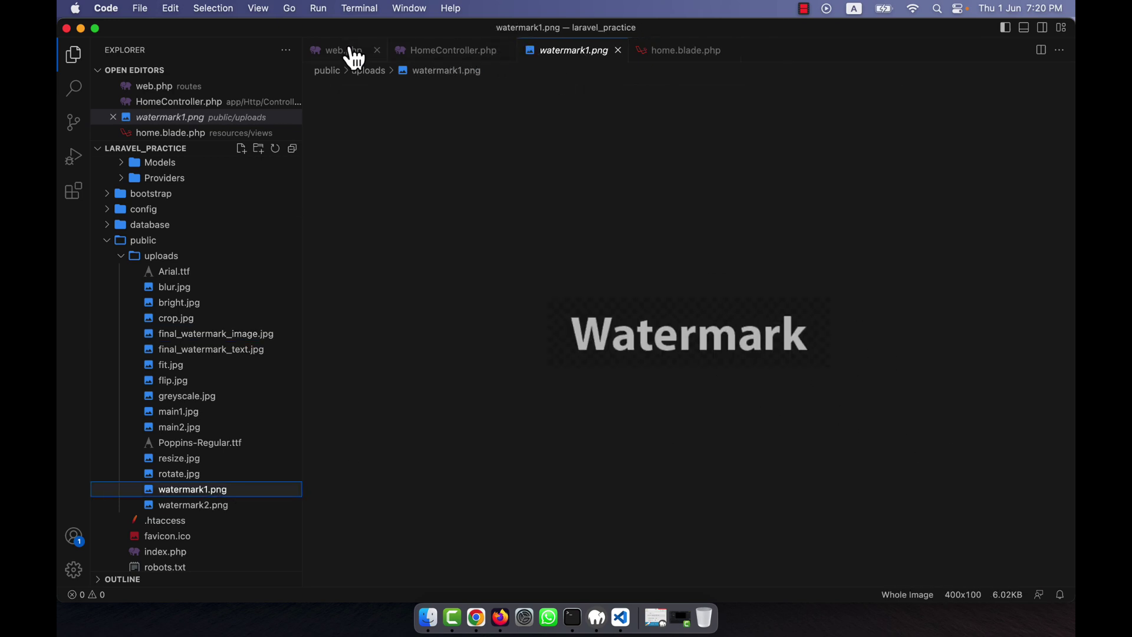
# - Load watermark2.png instead of watermark1.png on line 17 and check watermark2.png's preview
pyautogui.click(447, 53)
pyautogui.scroll(5, 615, 323)
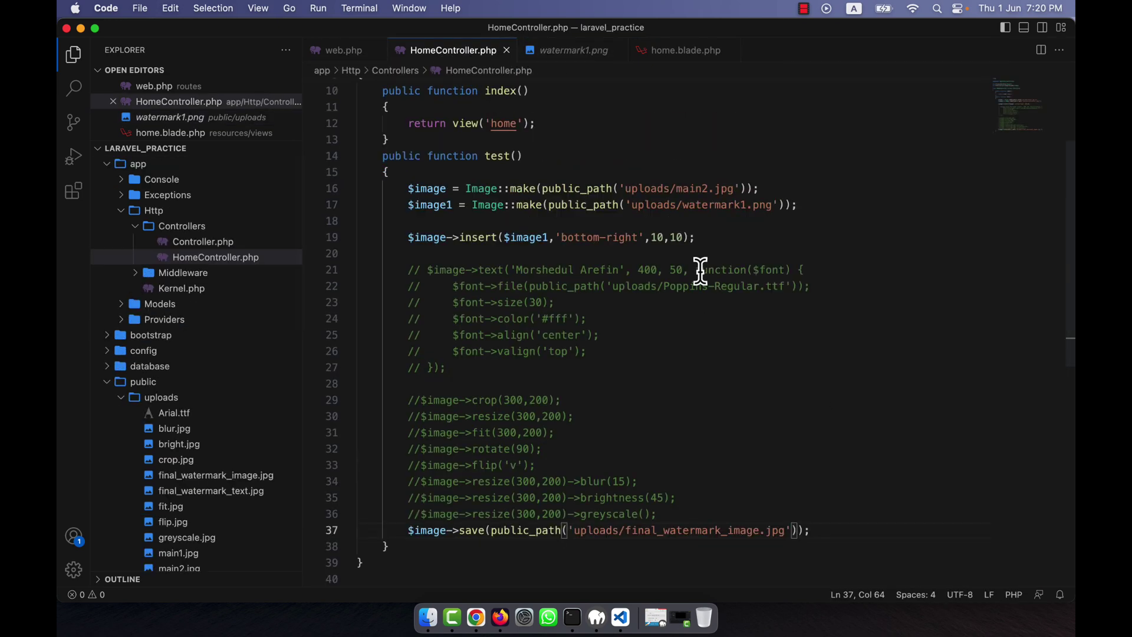
pyautogui.moveTo(739, 276); pyautogui.dragTo(749, 276)
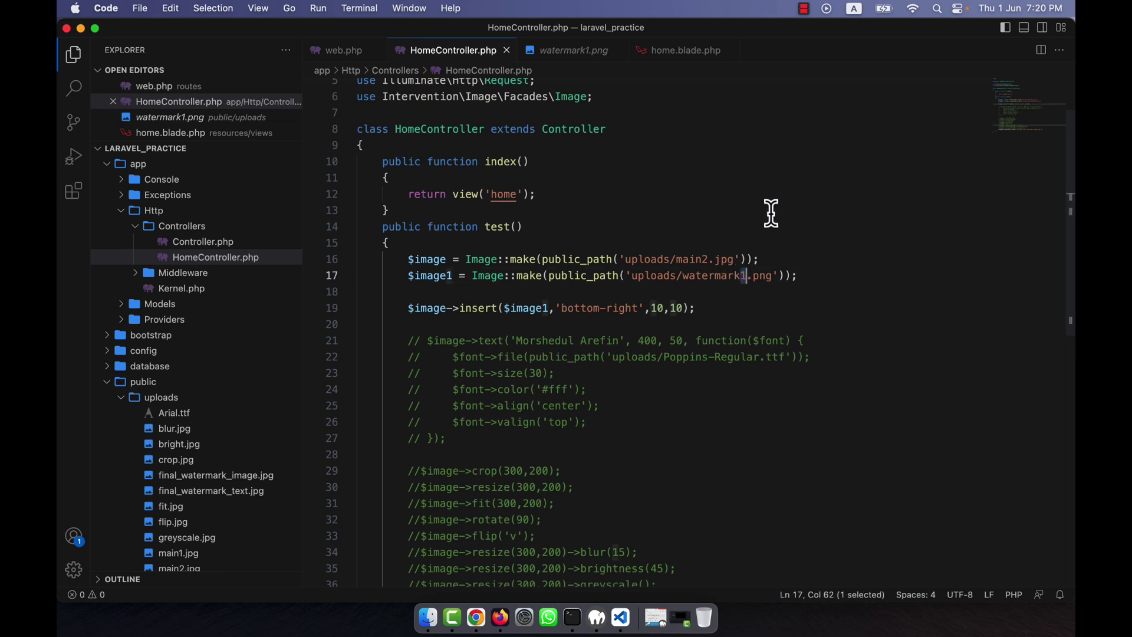
pyautogui.write('2')
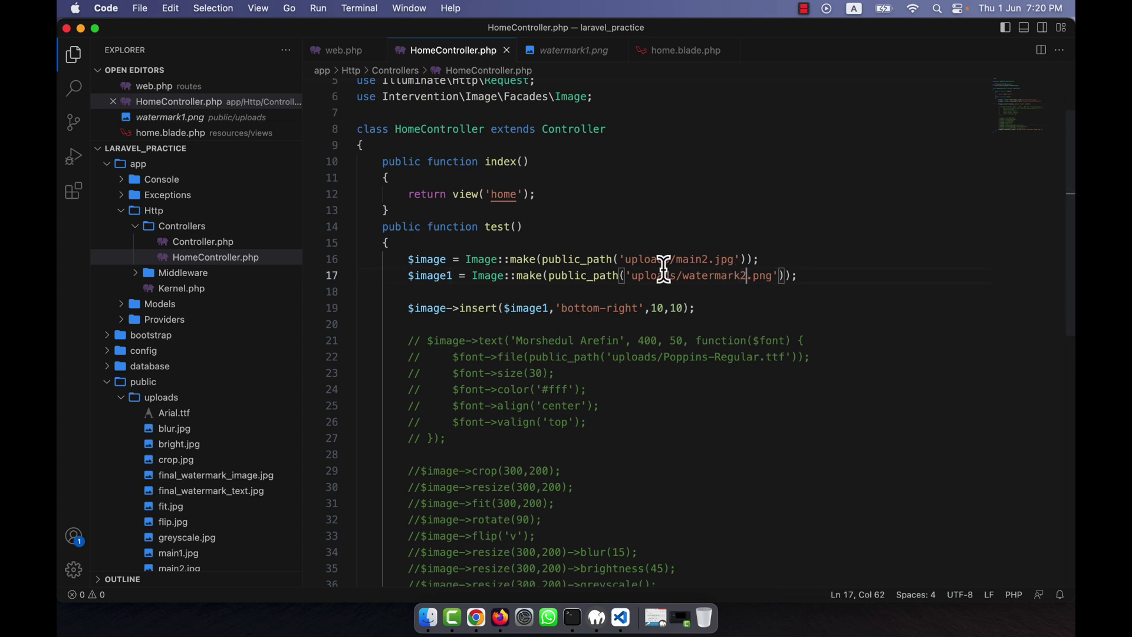
pyautogui.scroll(-10, 221, 505)
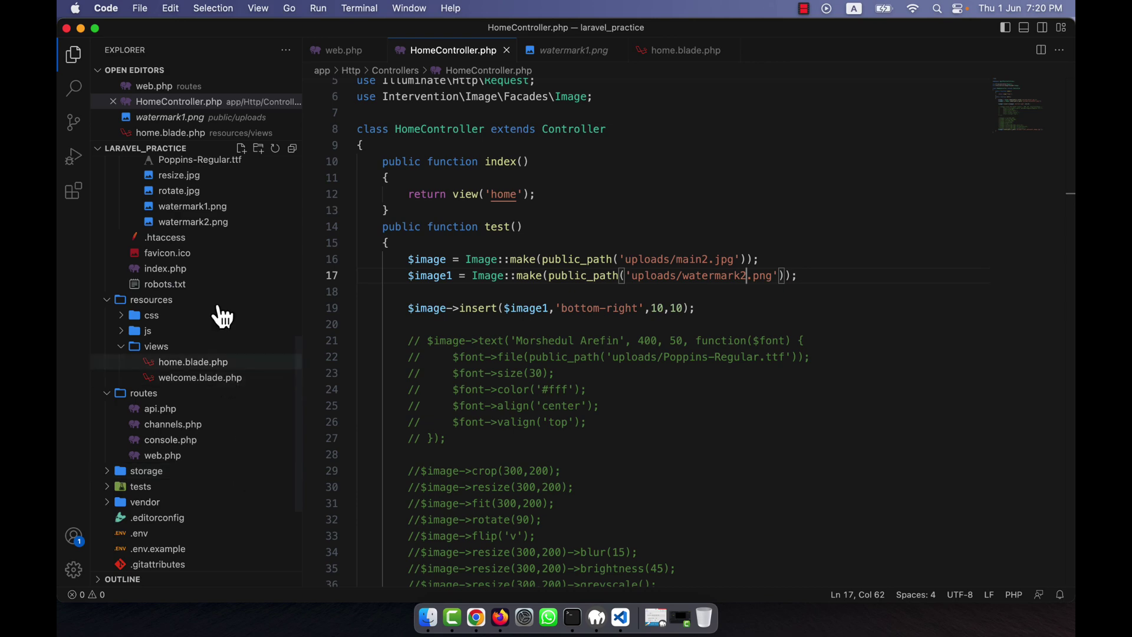
pyautogui.scroll(3, 222, 314)
pyautogui.click(215, 363)
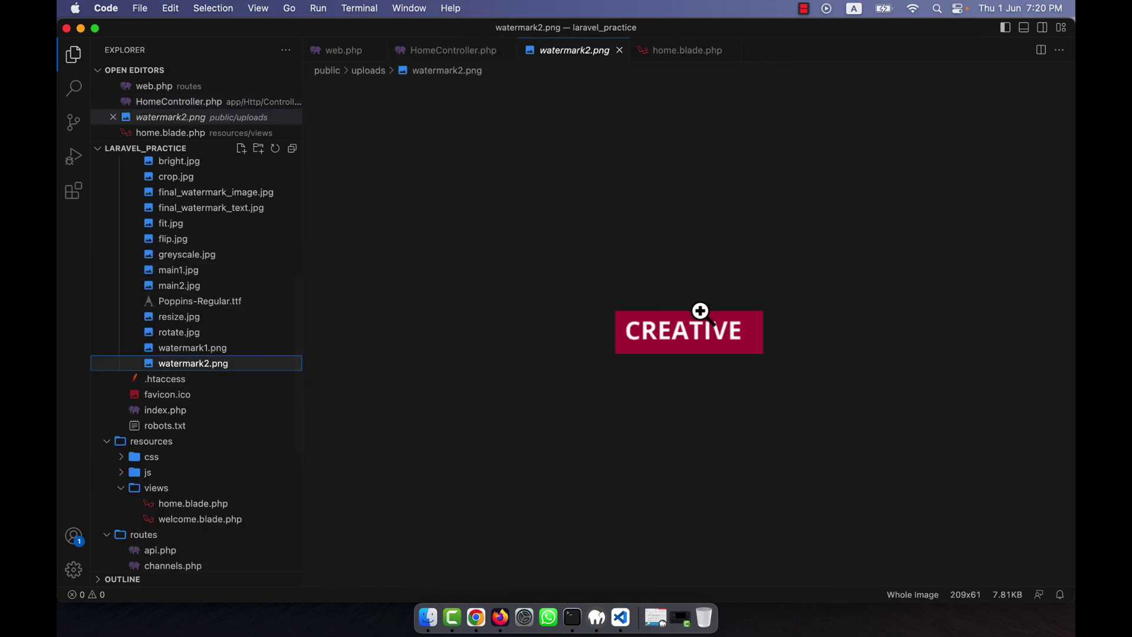
pyautogui.click(620, 50)
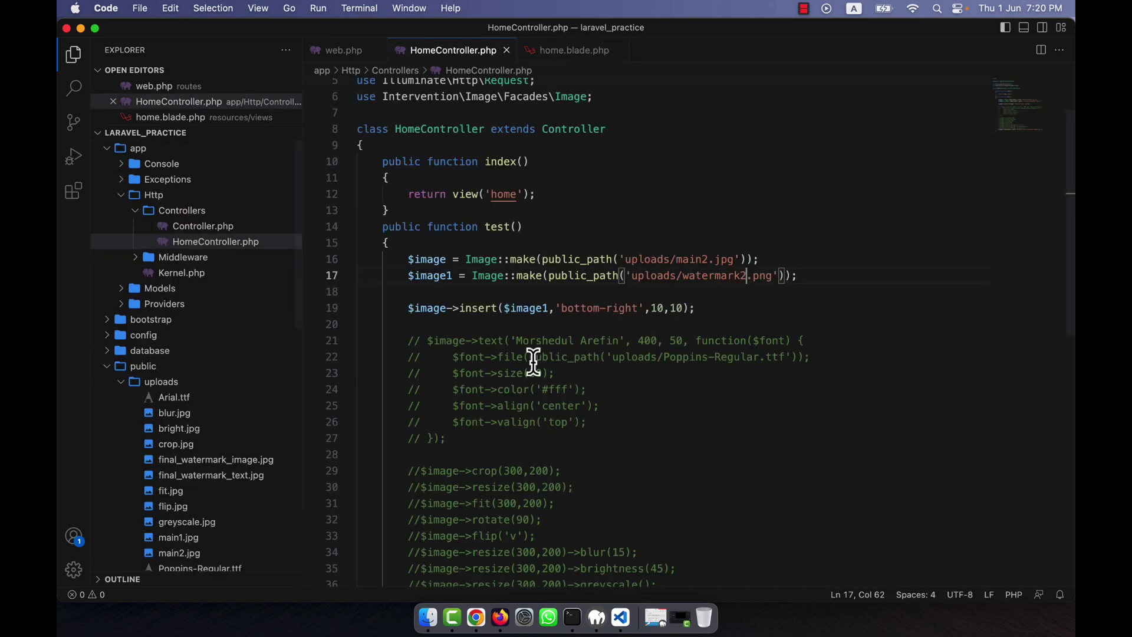
# - Reload /test in Firefox and preview the regenerated image carrying the red CREATIVE badge
pyautogui.click(500, 617)
pyautogui.click(124, 63)
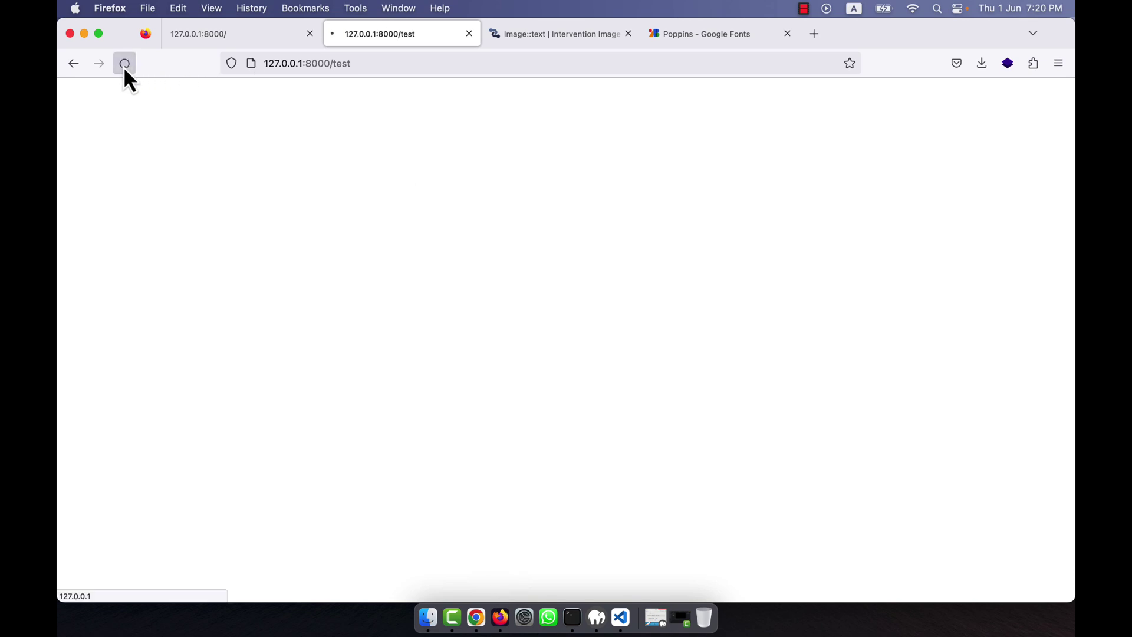
pyautogui.click(621, 617)
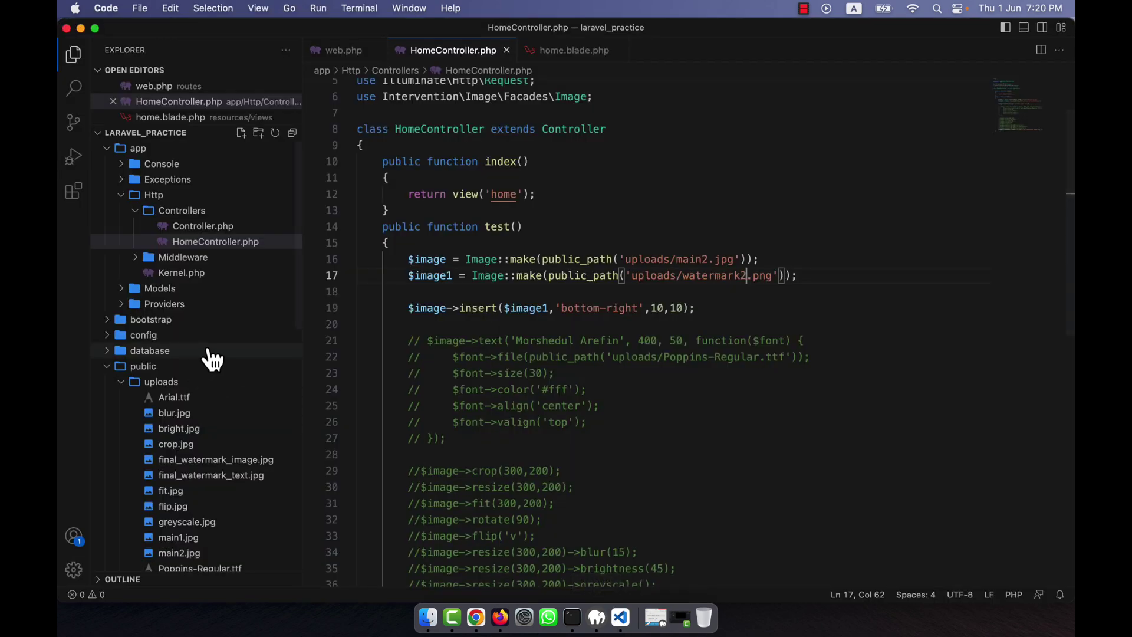
pyautogui.scroll(-4, 212, 357)
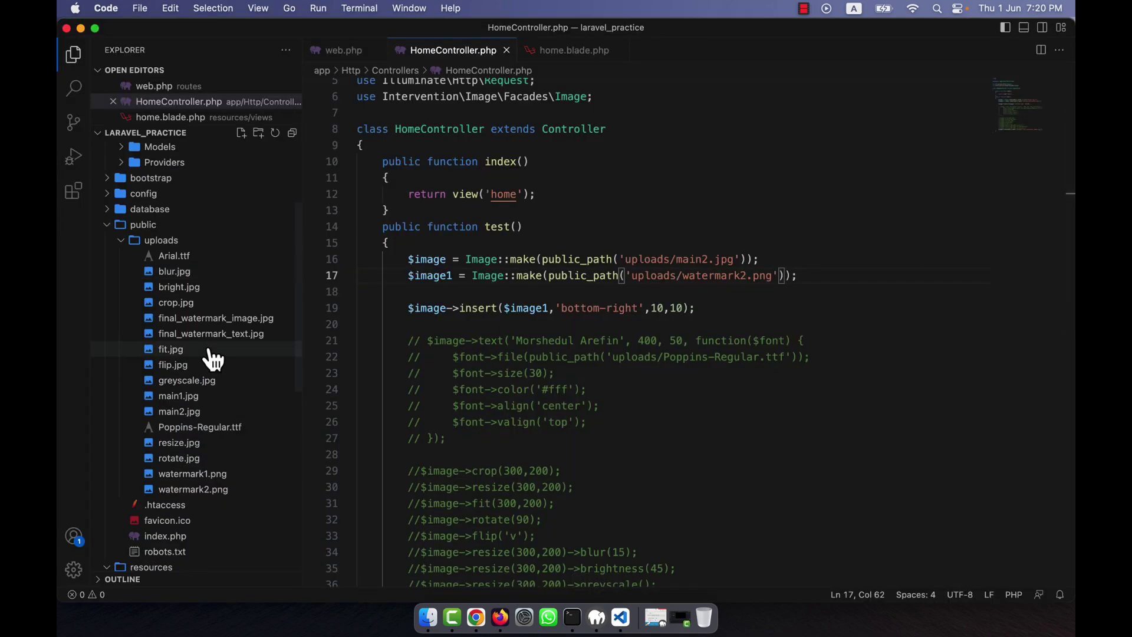
pyautogui.click(238, 324)
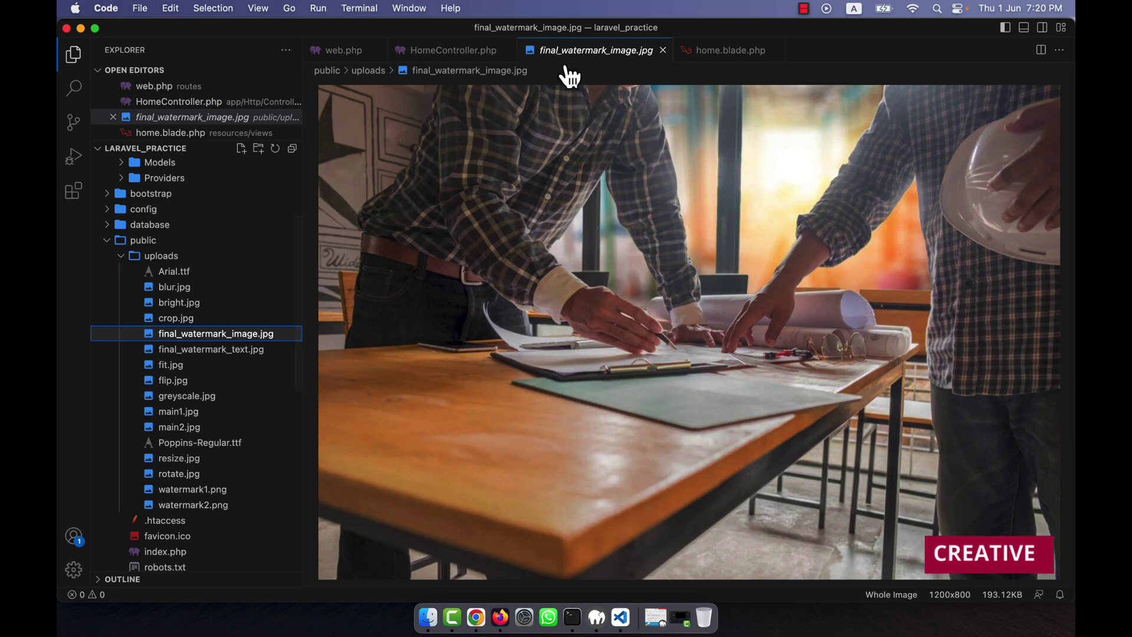
pyautogui.click(662, 50)
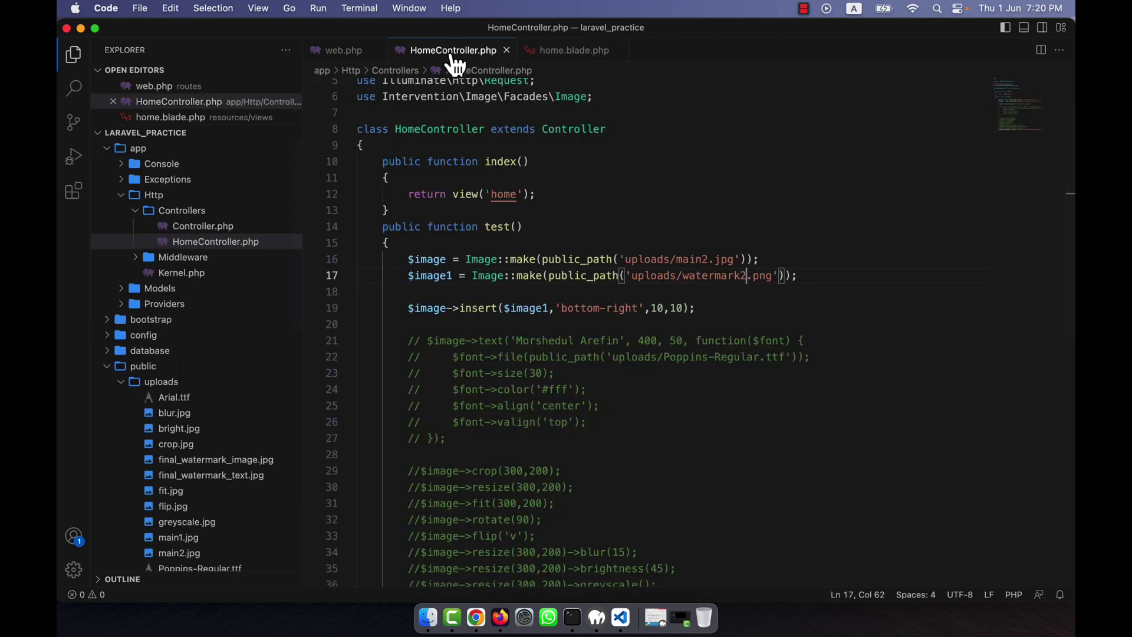